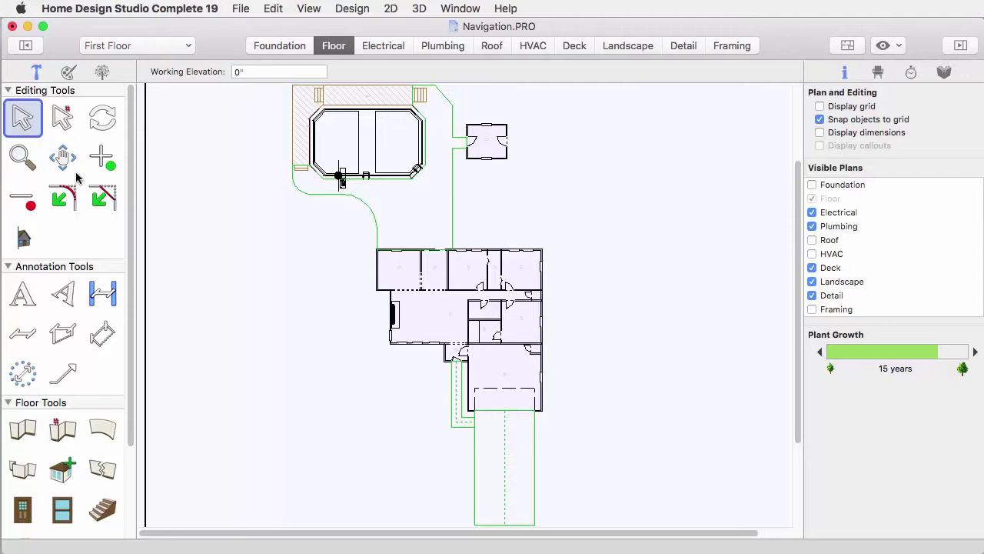
# Step: Zoom in and out across the house, pool and shed, ending close on the living room and garage
pyautogui.click(20, 160)
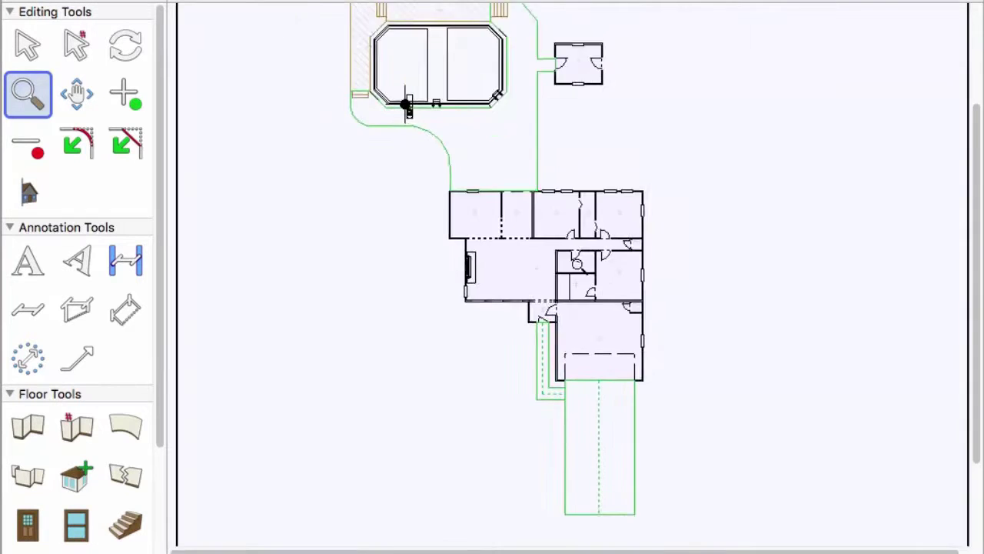
pyautogui.click(578, 265)
pyautogui.scroll(5, 578, 241)
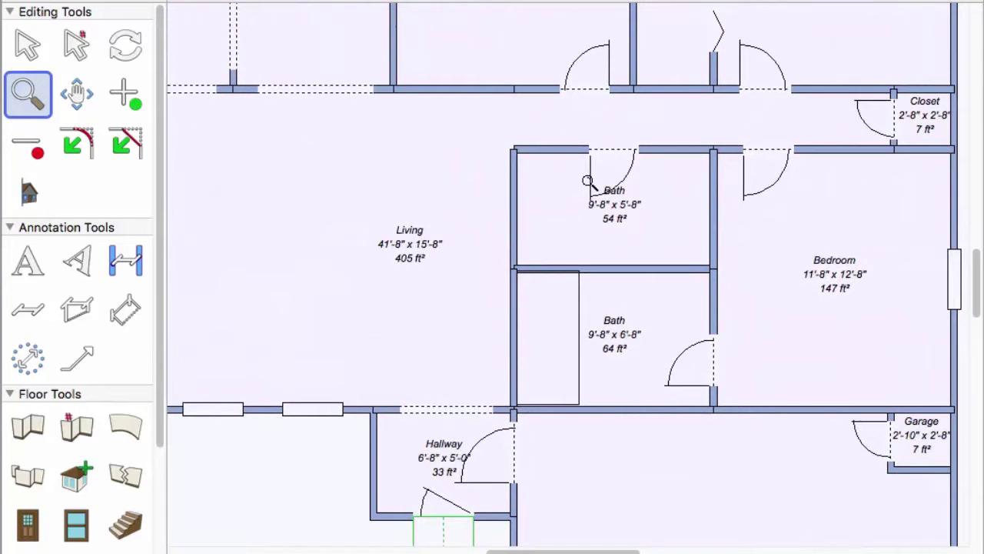
pyautogui.scroll(2, 588, 182)
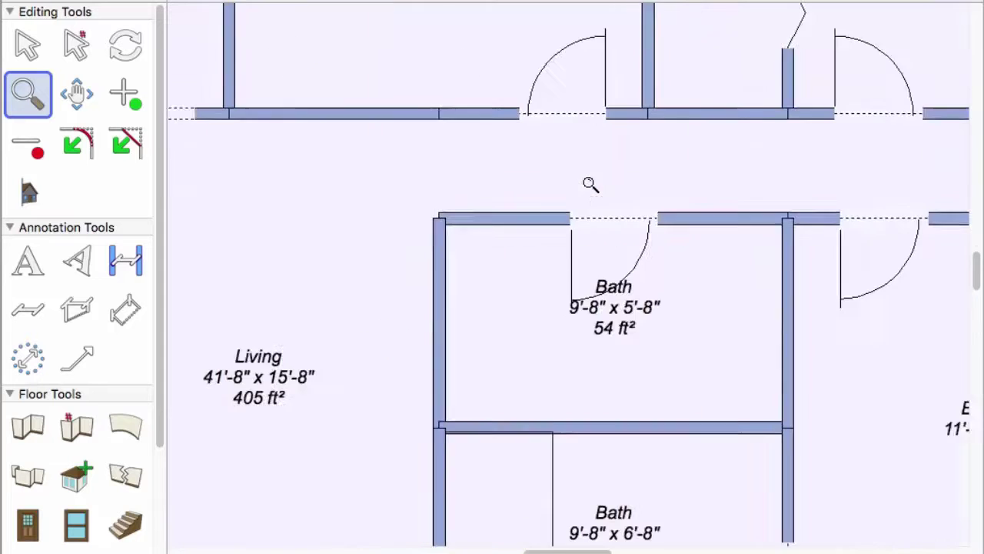
pyautogui.scroll(-5, 589, 184)
pyautogui.scroll(-8, 594, 297)
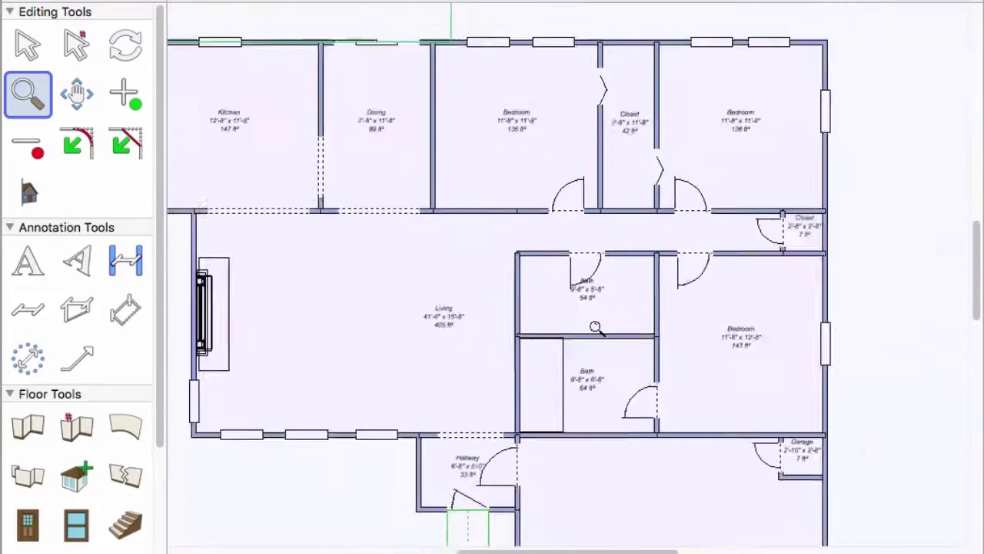
pyautogui.scroll(10, 596, 371)
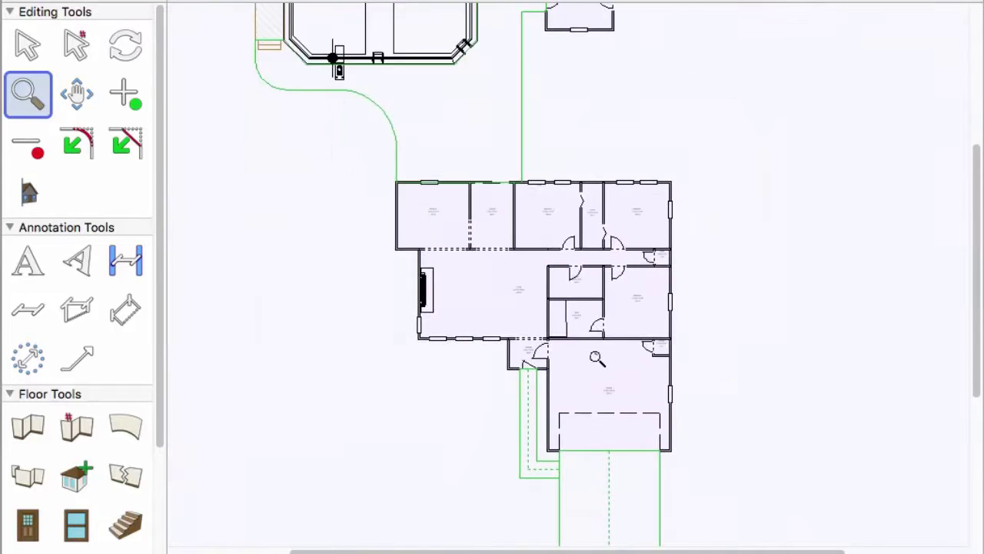
pyautogui.scroll(-6, 599, 312)
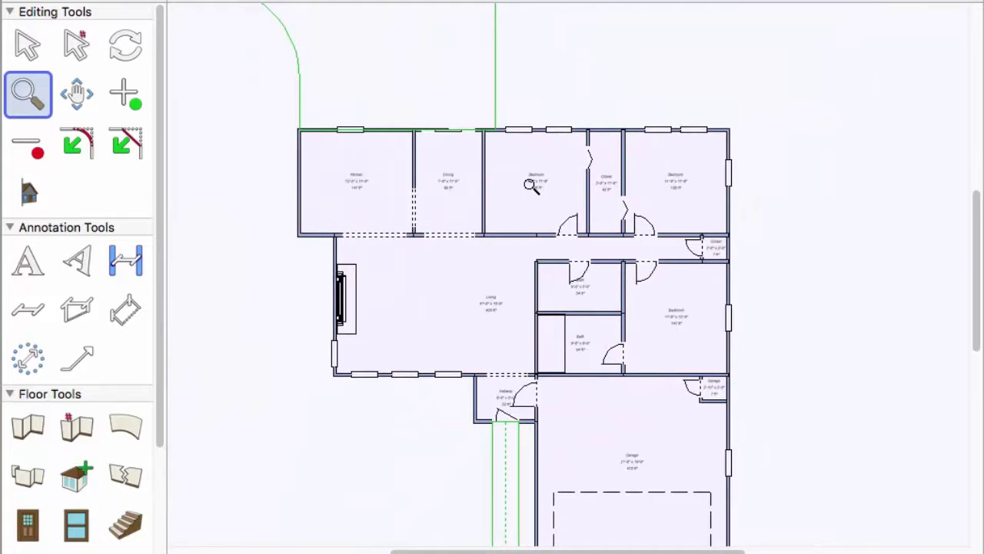
pyautogui.scroll(8, 532, 187)
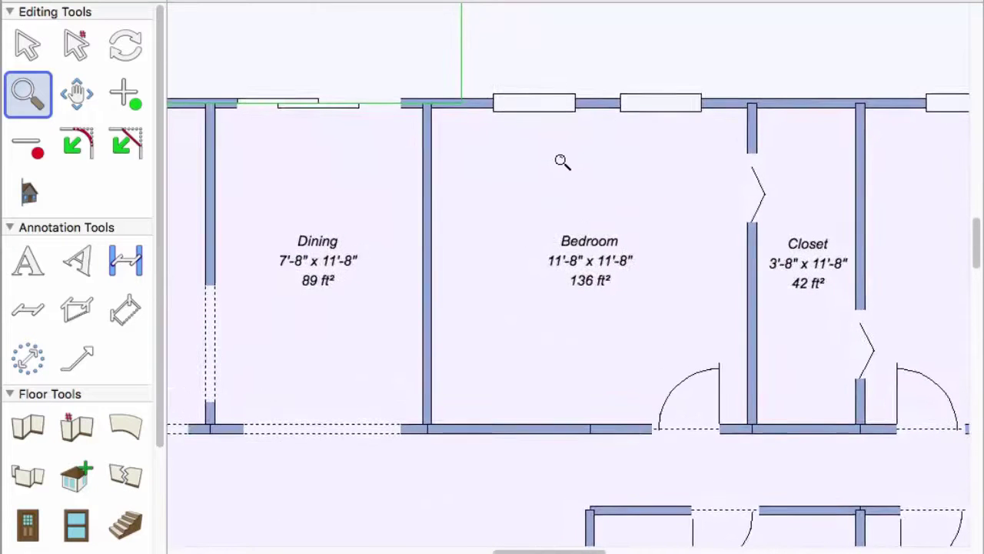
pyautogui.scroll(-8, 562, 162)
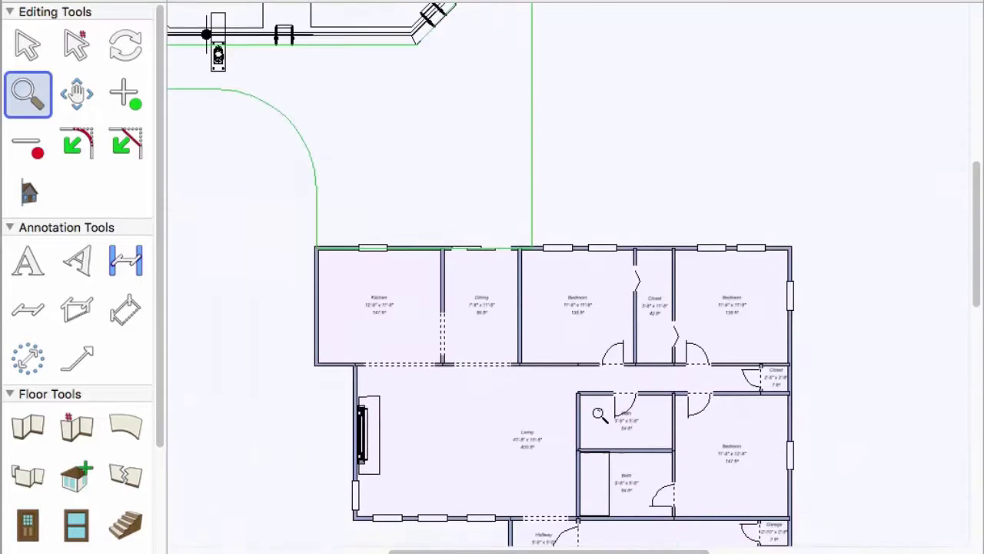
pyautogui.scroll(-3, 599, 415)
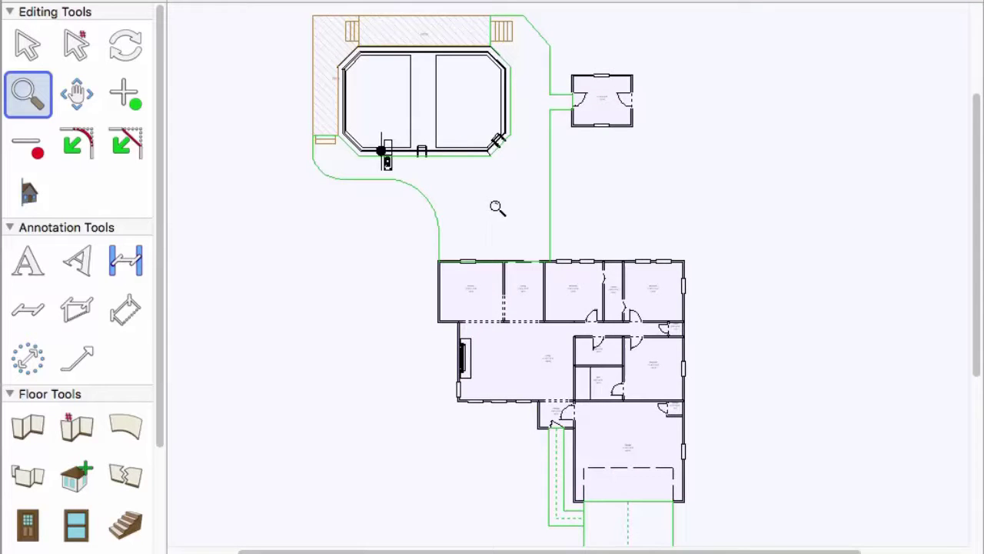
pyautogui.scroll(6, 429, 131)
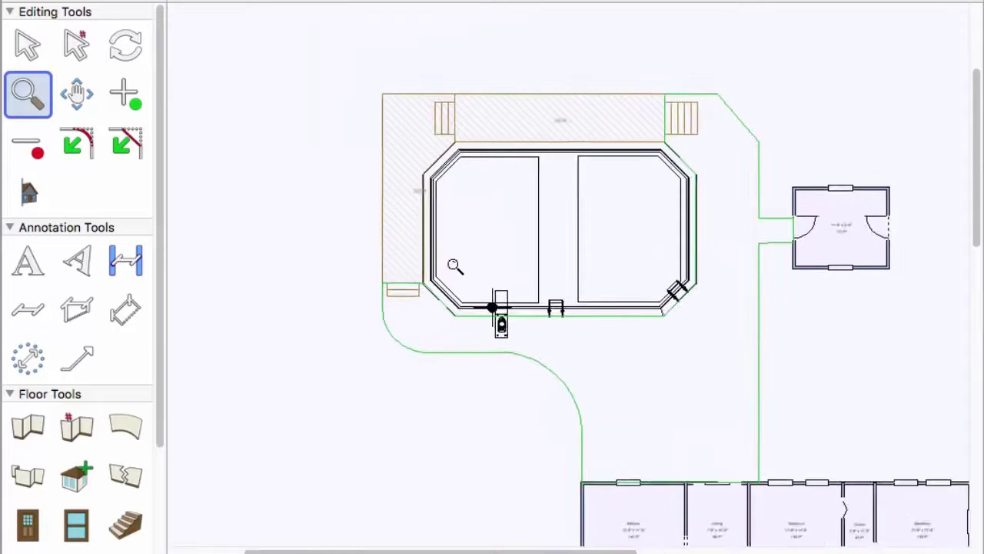
pyautogui.scroll(4, 459, 246)
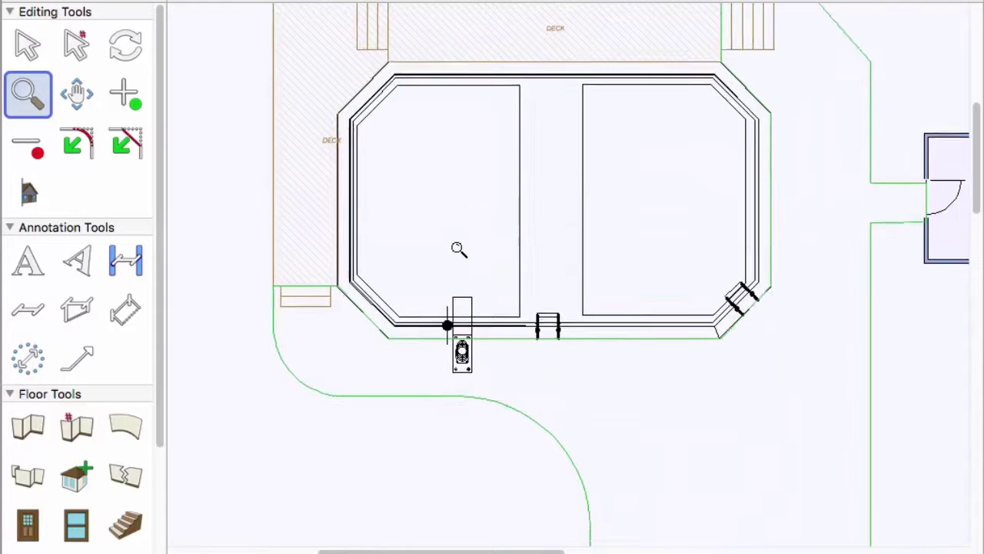
pyautogui.scroll(-6, 461, 273)
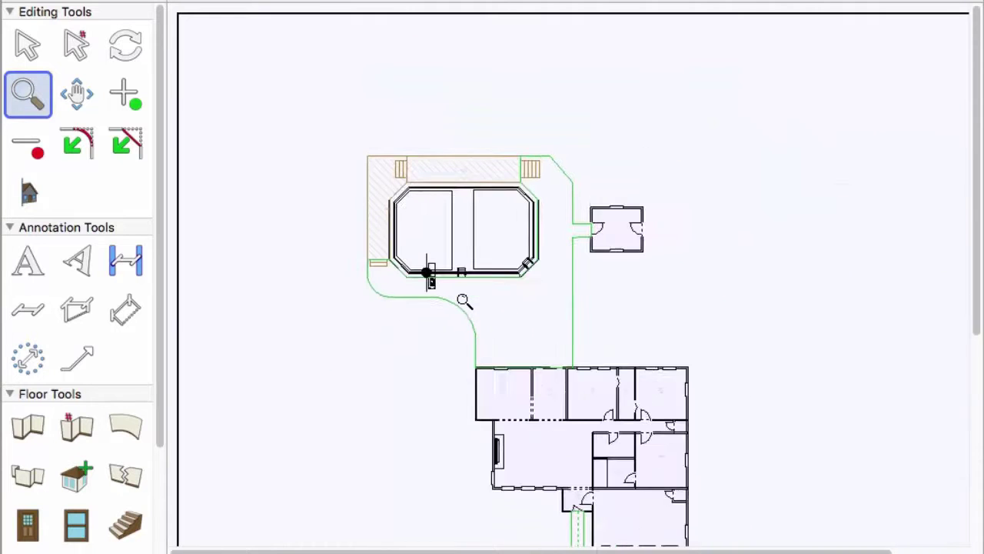
pyautogui.scroll(5, 560, 462)
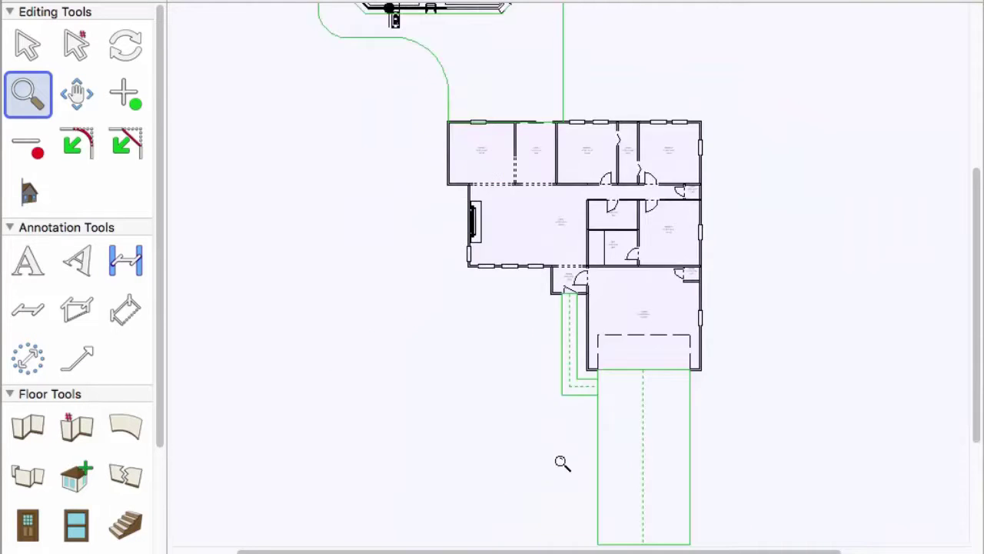
pyautogui.scroll(3, 555, 402)
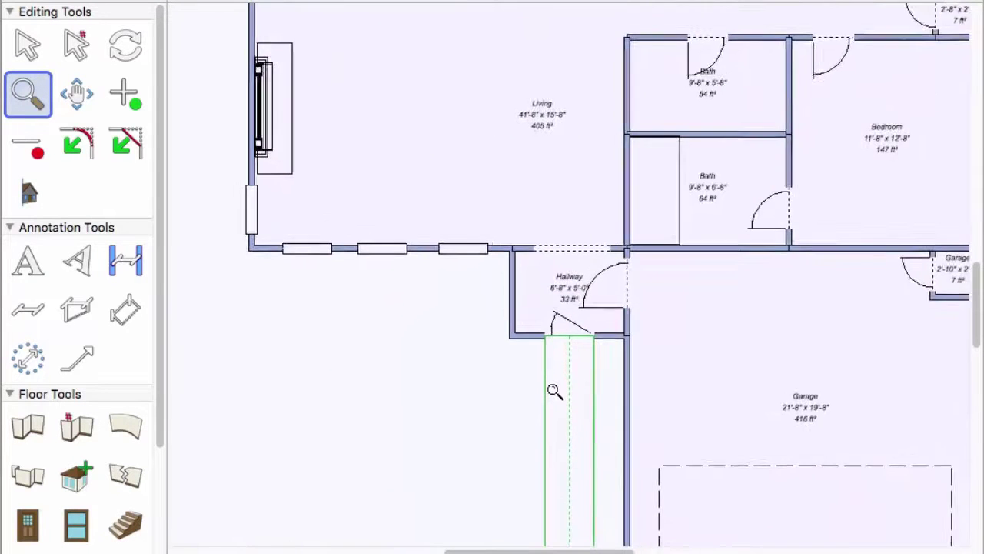
pyautogui.scroll(-4, 557, 396)
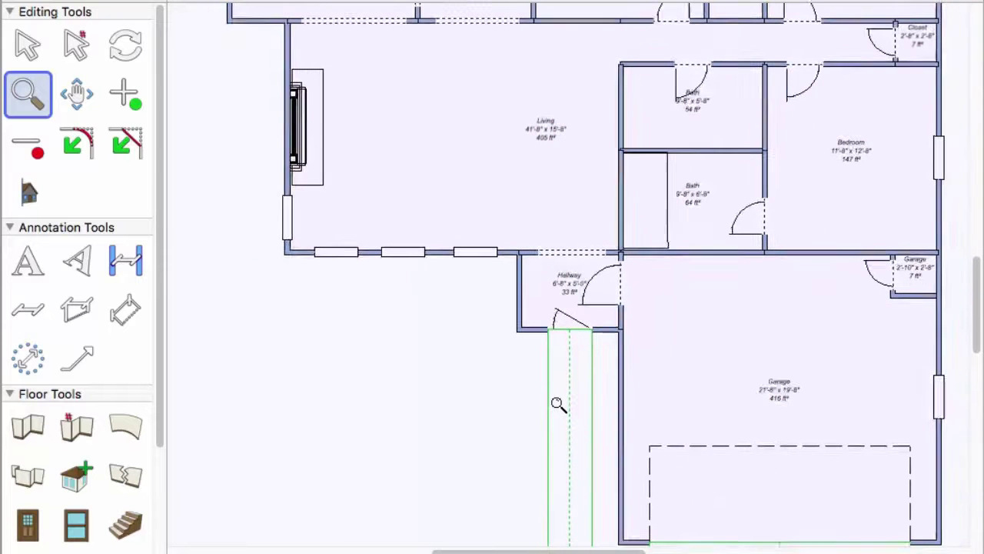
pyautogui.scroll(3, 558, 404)
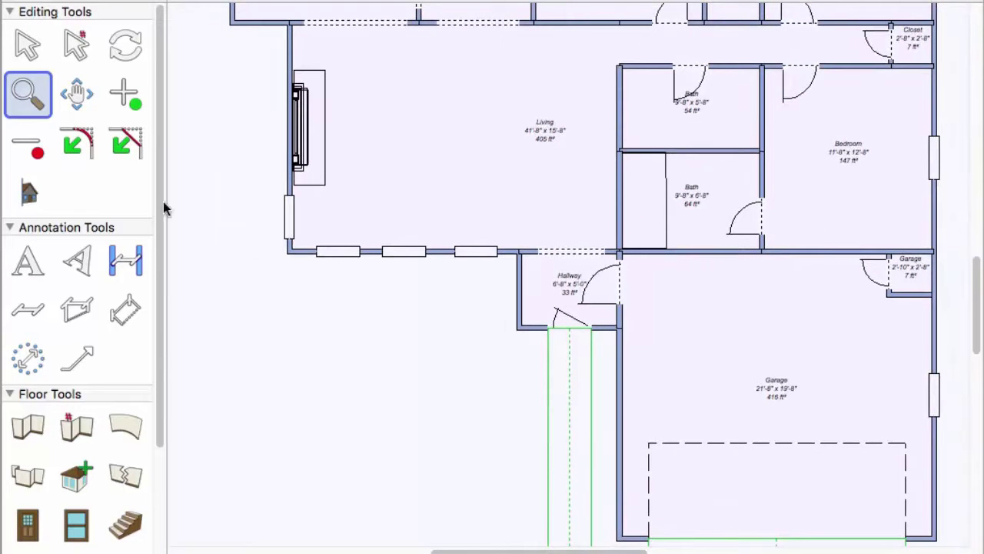
# Step: Pan the plan up to the pool, then back to the kitchen, living room, bathrooms and bedrooms
pyautogui.click(87, 104)
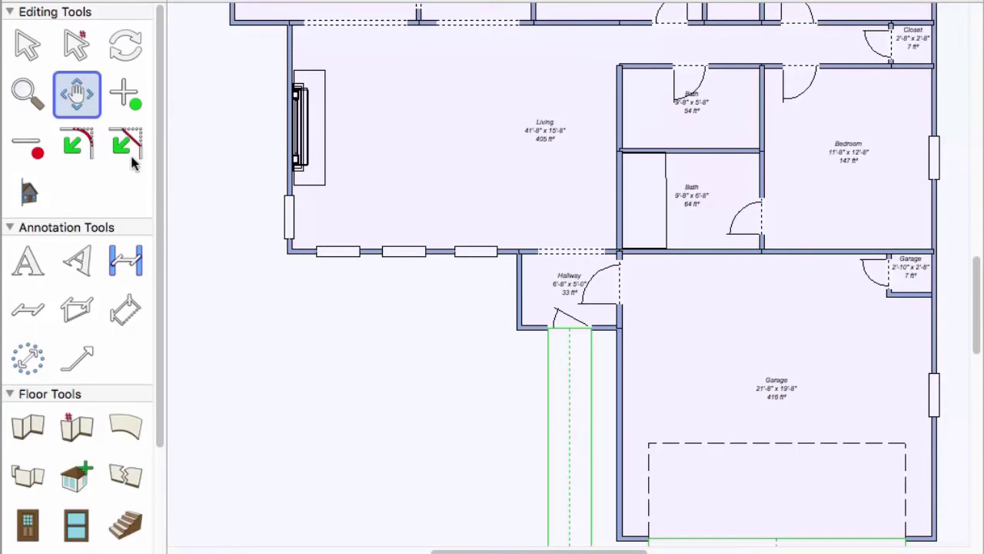
pyautogui.moveTo(779, 257); pyautogui.dragTo(788, 420)
pyautogui.moveTo(543, 153); pyautogui.dragTo(549, 231)
pyautogui.moveTo(538, 100); pyautogui.dragTo(542, 404)
pyautogui.moveTo(683, 180)
pyautogui.mouseDown()
pyautogui.moveTo(769, 274)
pyautogui.moveTo(777, 352)
pyautogui.moveTo(770, 450)
pyautogui.mouseUp()
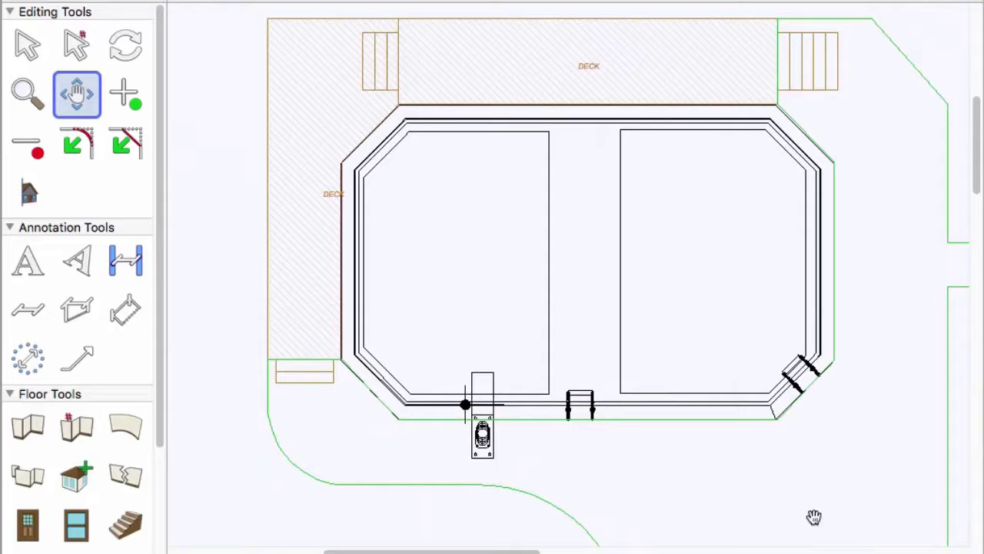
pyautogui.moveTo(814, 517); pyautogui.dragTo(719, 112)
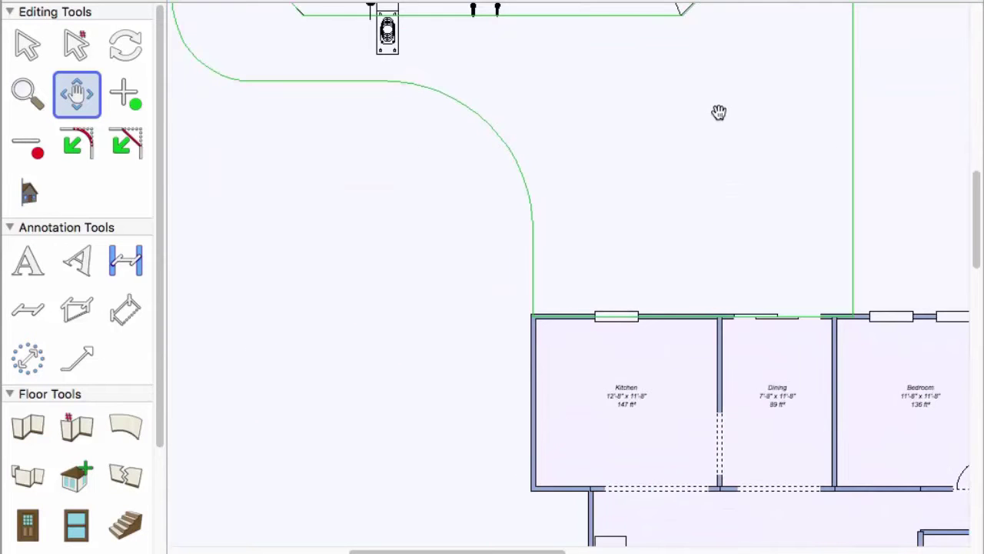
pyautogui.moveTo(831, 314); pyautogui.dragTo(535, 61)
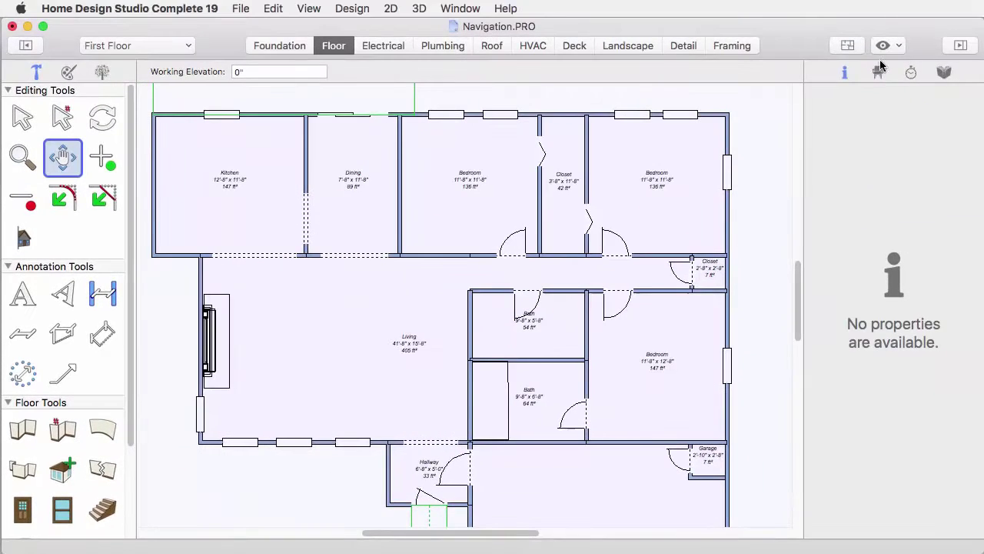
# Step: Show the house in a 3D Window View, resizing that window and moving it near the top
pyautogui.click(889, 45)
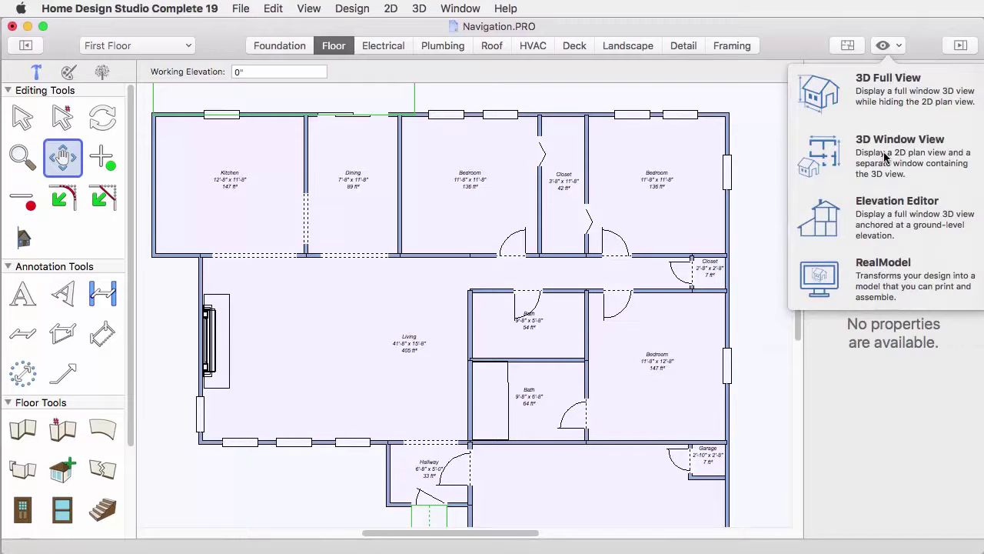
pyautogui.click(884, 154)
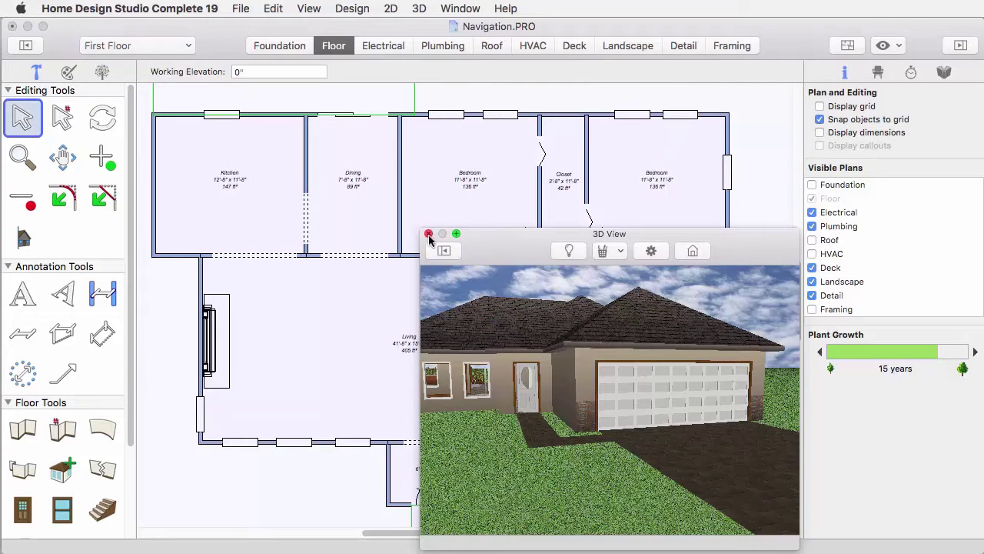
pyautogui.moveTo(425, 229); pyautogui.dragTo(429, 252)
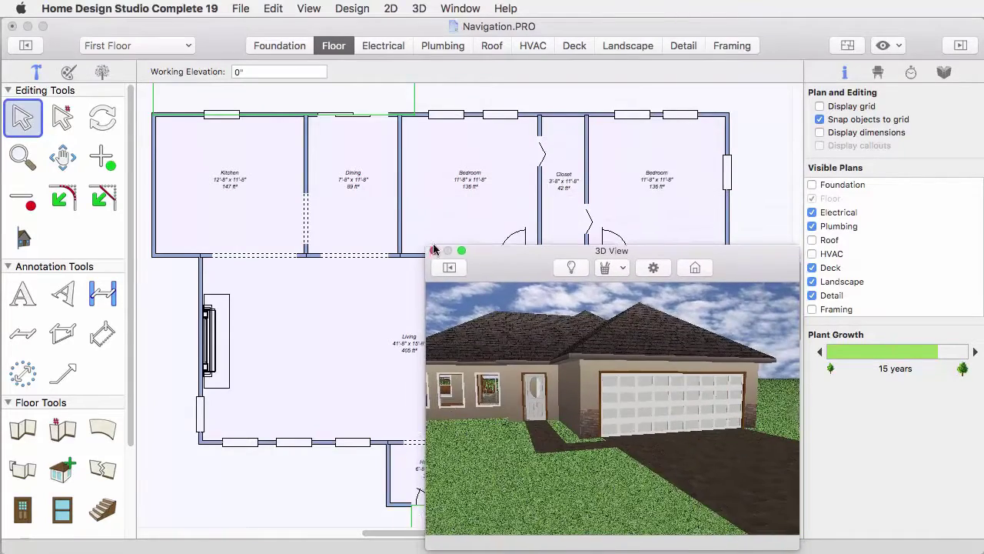
pyautogui.moveTo(512, 275); pyautogui.dragTo(517, 121)
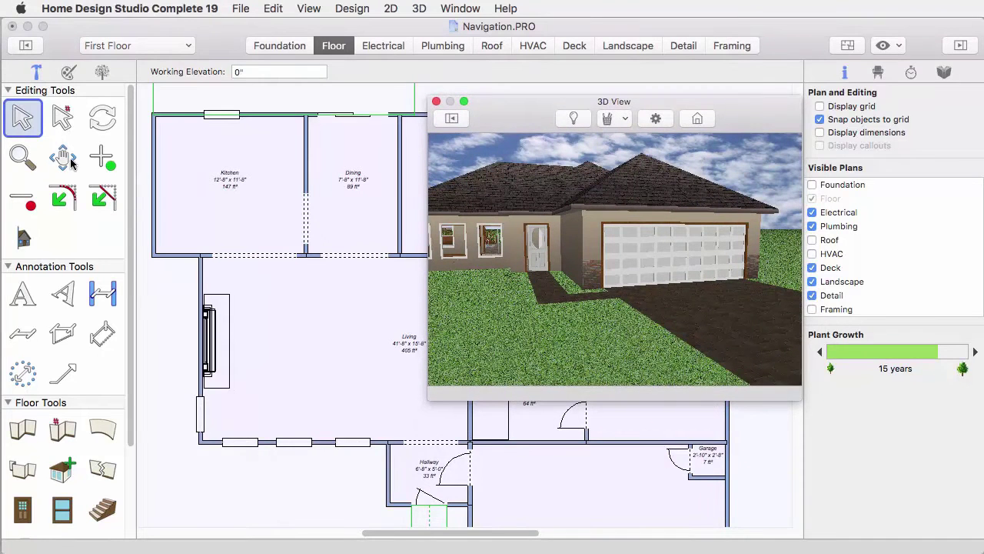
# Step: Zoom the plan to frame the bedrooms, baths and garage
pyautogui.click(22, 156)
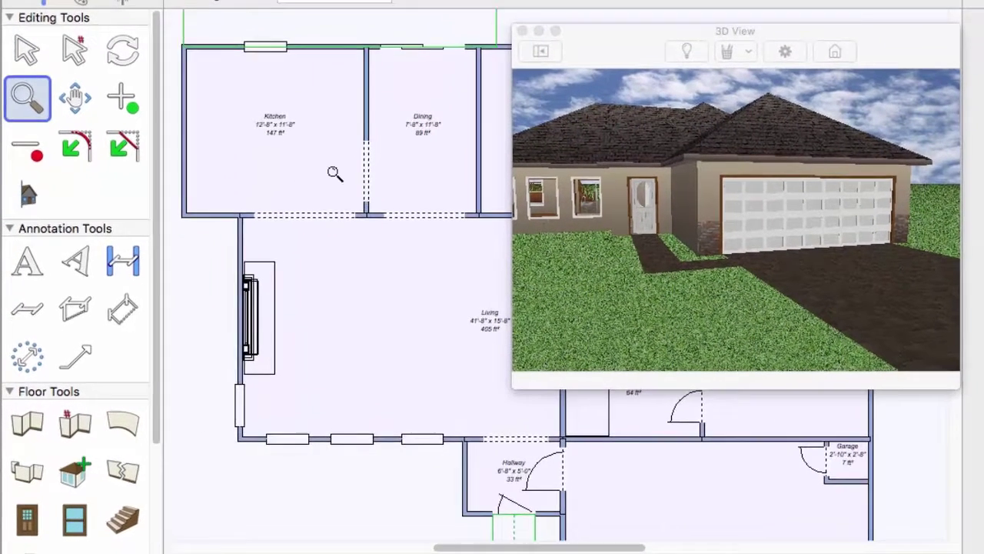
pyautogui.scroll(-2, 446, 193)
pyautogui.scroll(3, 442, 203)
pyautogui.scroll(-3, 444, 246)
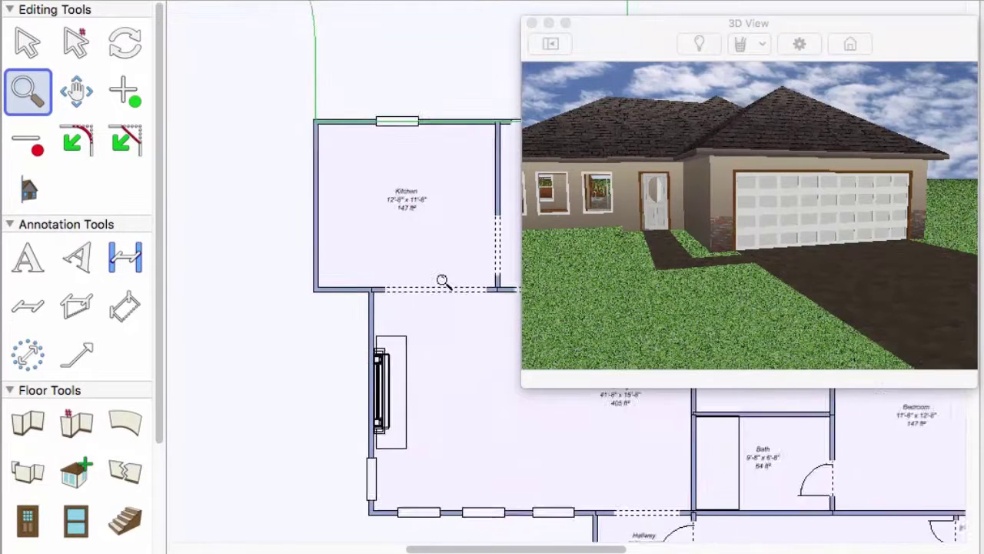
pyautogui.scroll(-3, 443, 283)
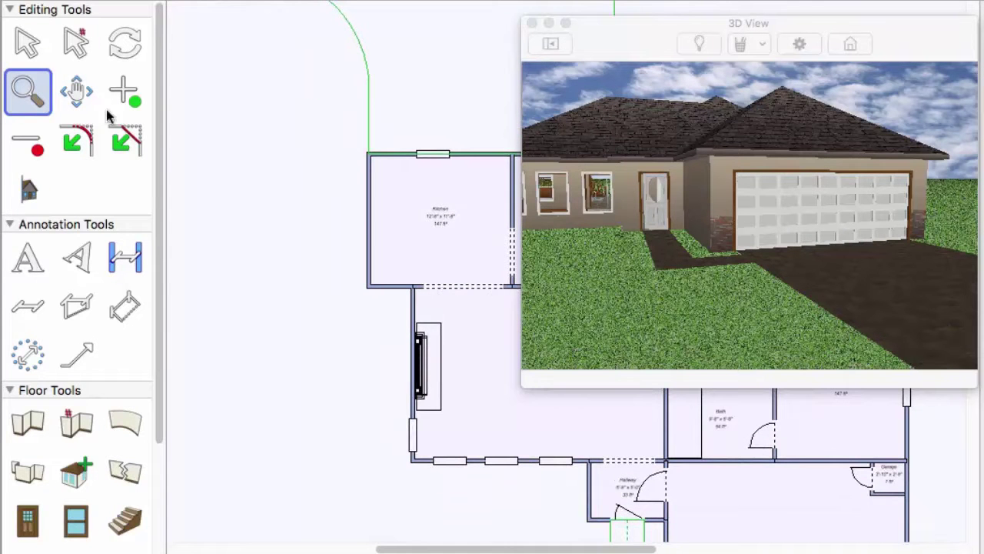
# Step: Nudge the plan slightly upward, then move the 3D View window and enlarge it
pyautogui.click(78, 93)
pyautogui.scroll(-3, 483, 299)
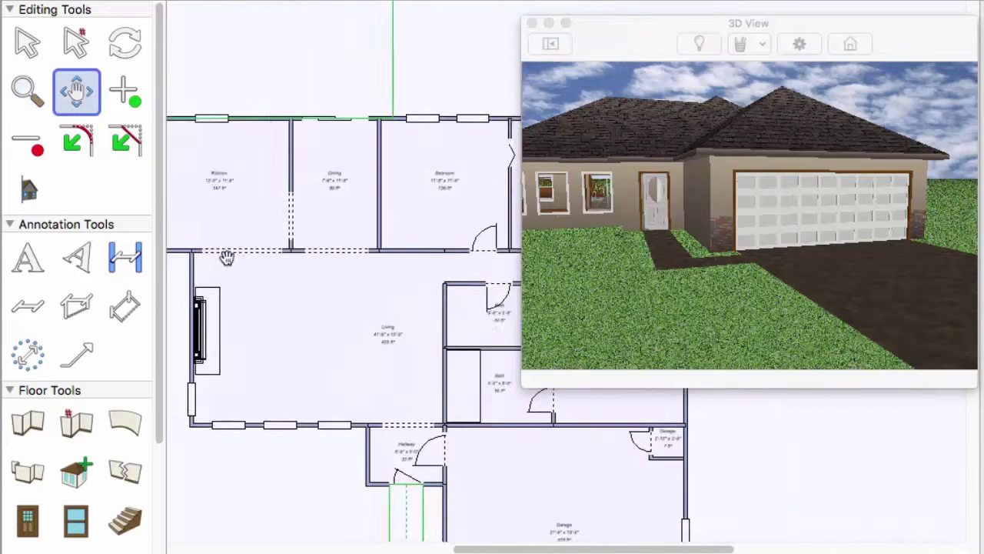
pyautogui.scroll(3, 399, 268)
pyautogui.moveTo(343, 192); pyautogui.dragTo(343, 185)
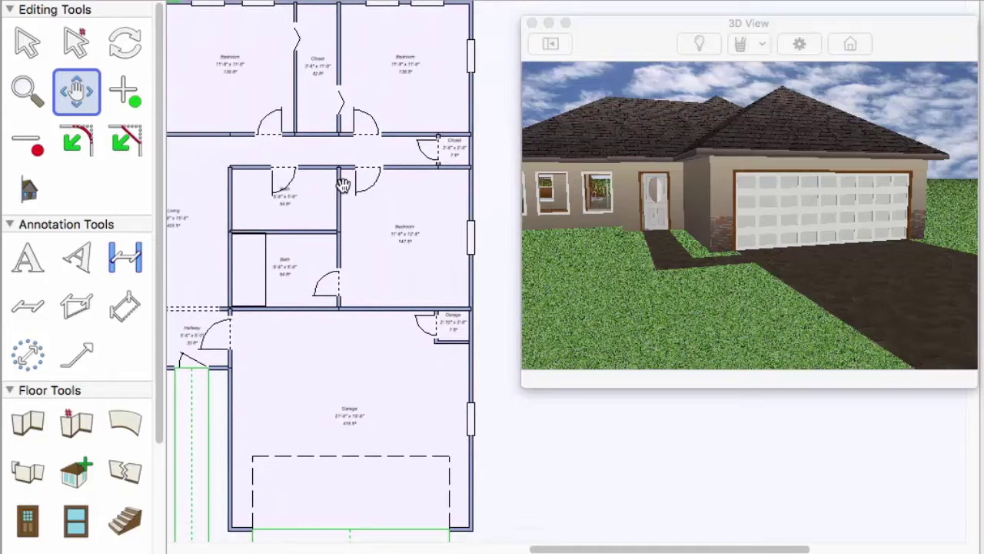
pyautogui.moveTo(601, 42); pyautogui.dragTo(597, 183)
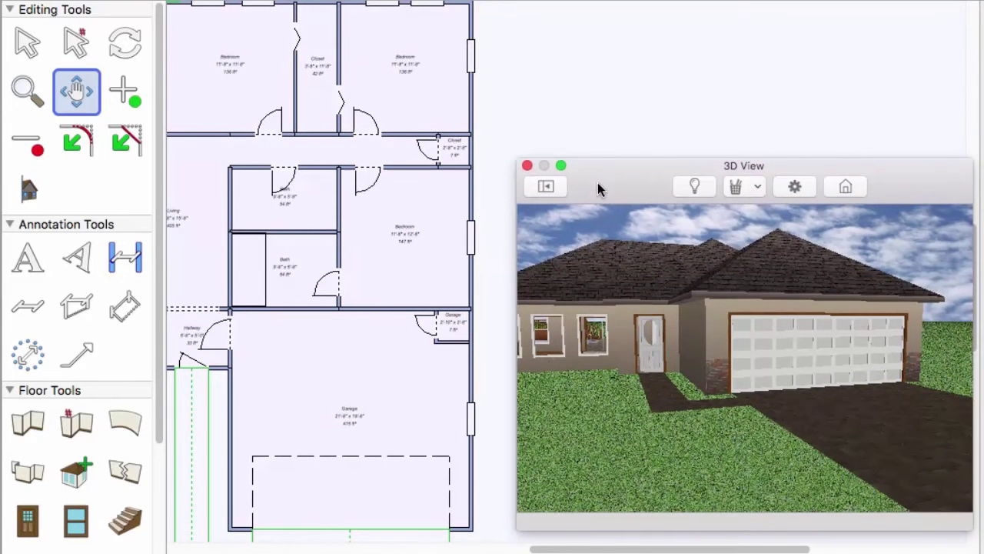
pyautogui.moveTo(521, 164); pyautogui.dragTo(481, 49)
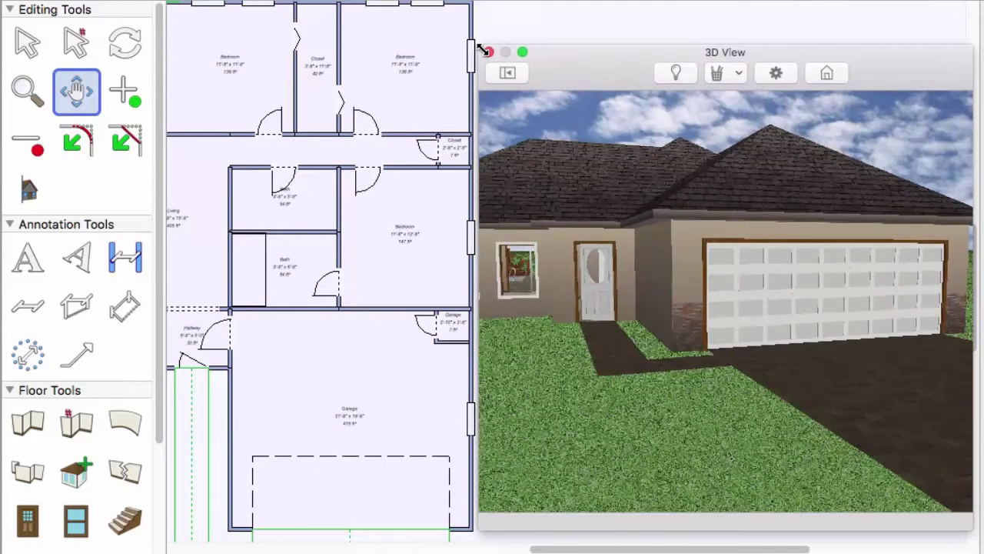
# Step: Walk the 3D camera to the house's side, then fly an aerial view around the house
pyautogui.click(507, 73)
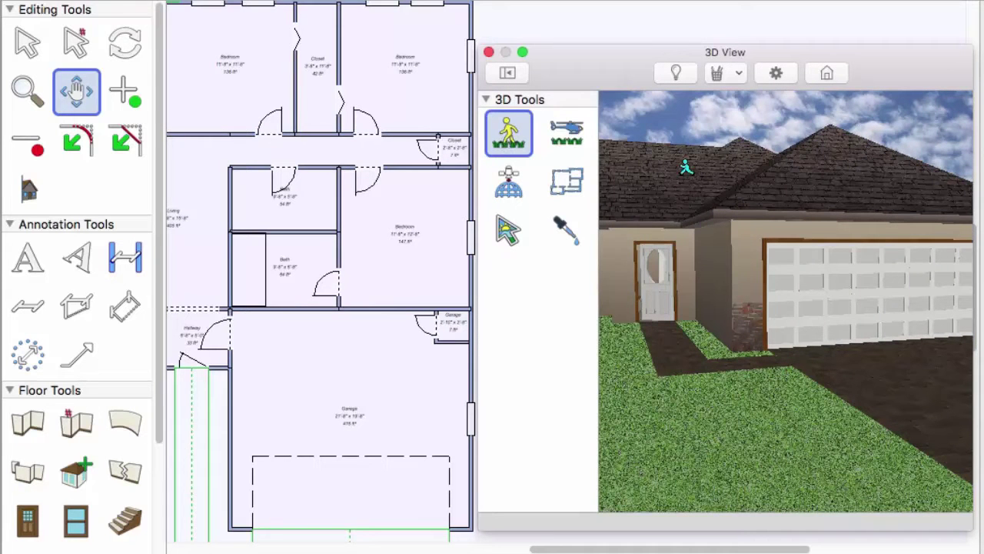
pyautogui.moveTo(691, 166); pyautogui.dragTo(674, 227)
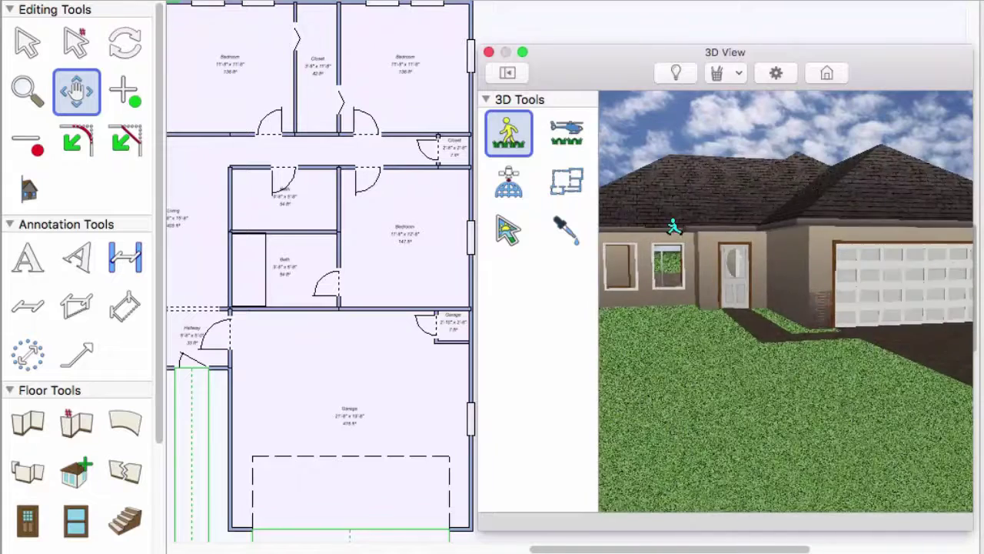
pyautogui.click(569, 134)
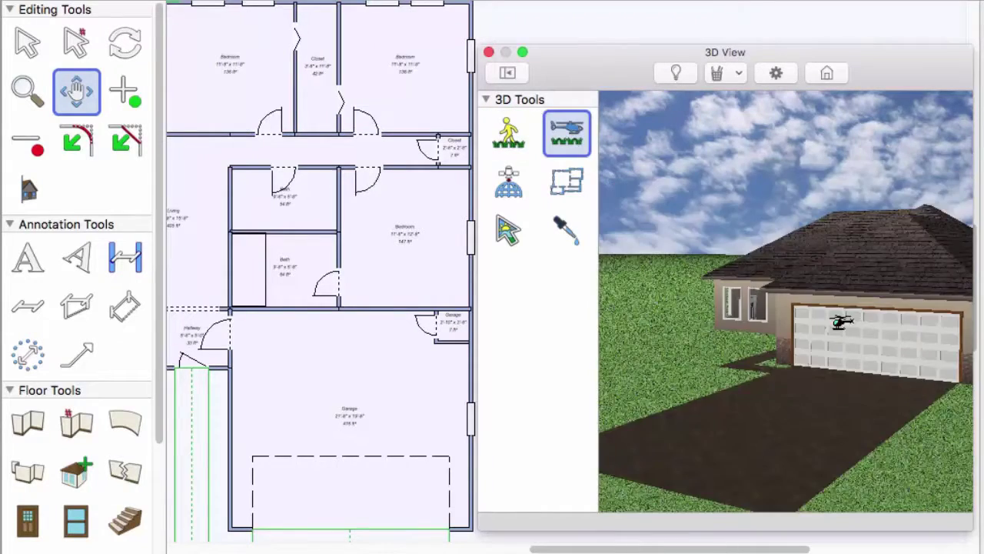
pyautogui.moveTo(842, 322); pyautogui.dragTo(804, 338)
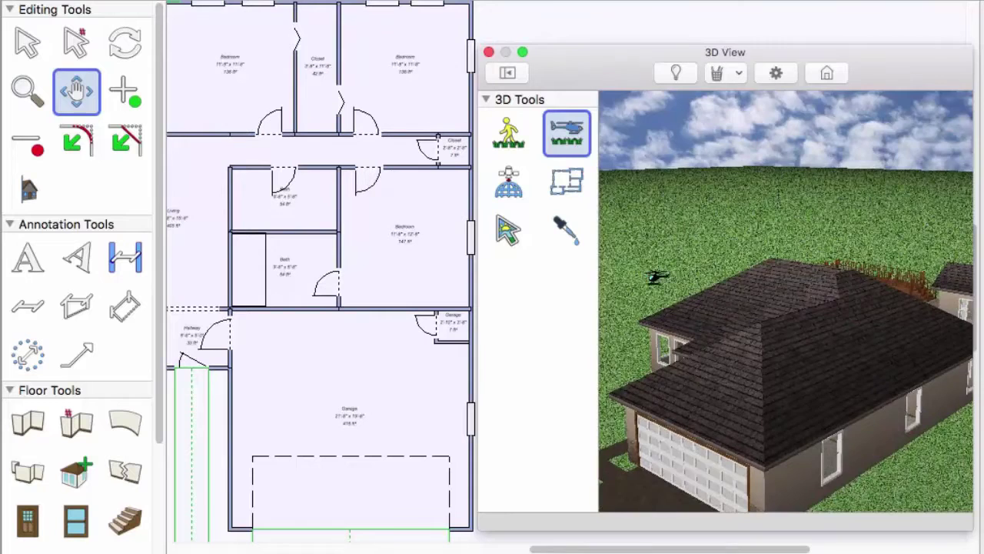
# Step: Look straight down with Overview onto the backyard pool, then return the plan to Select Objects
pyautogui.click(509, 185)
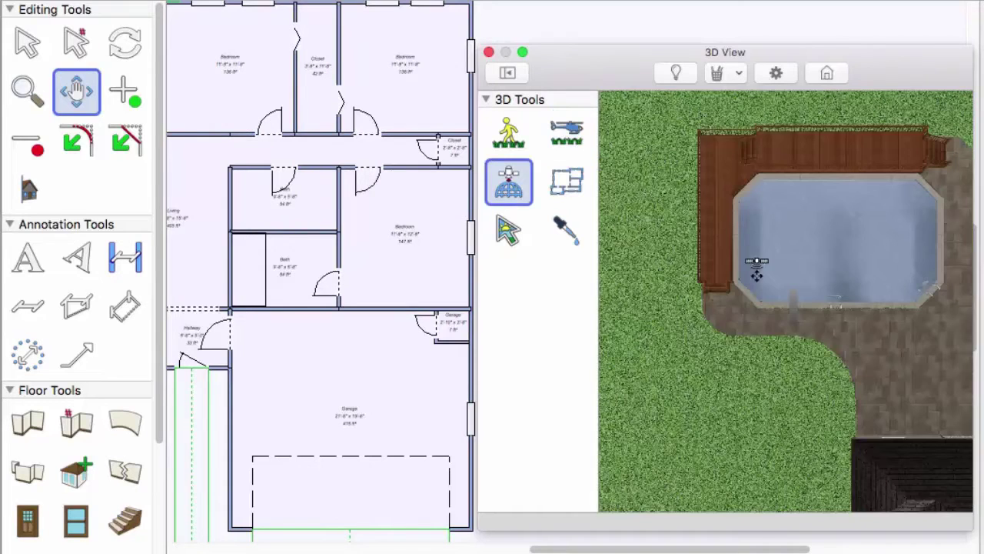
pyautogui.moveTo(757, 269); pyautogui.dragTo(720, 278)
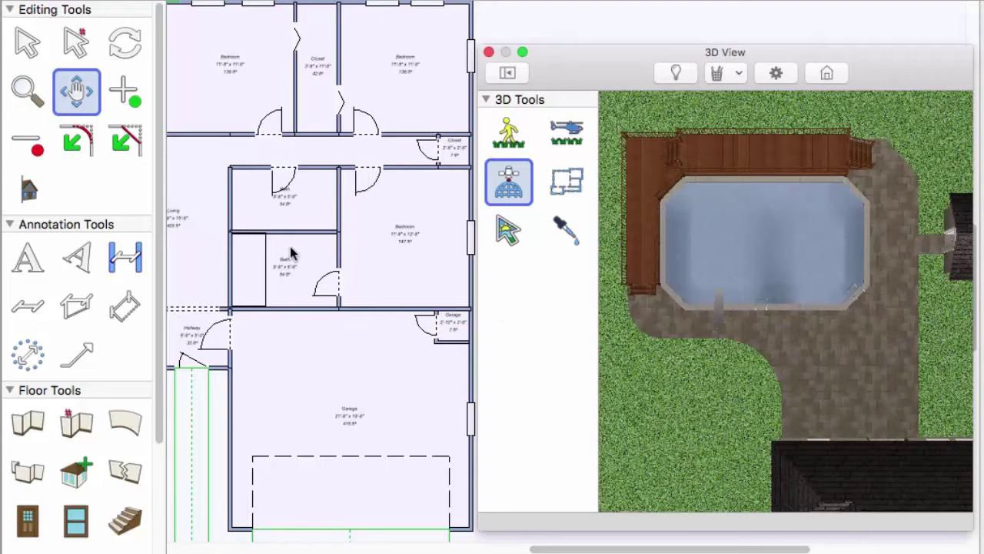
pyautogui.click(128, 164)
pyautogui.click(28, 45)
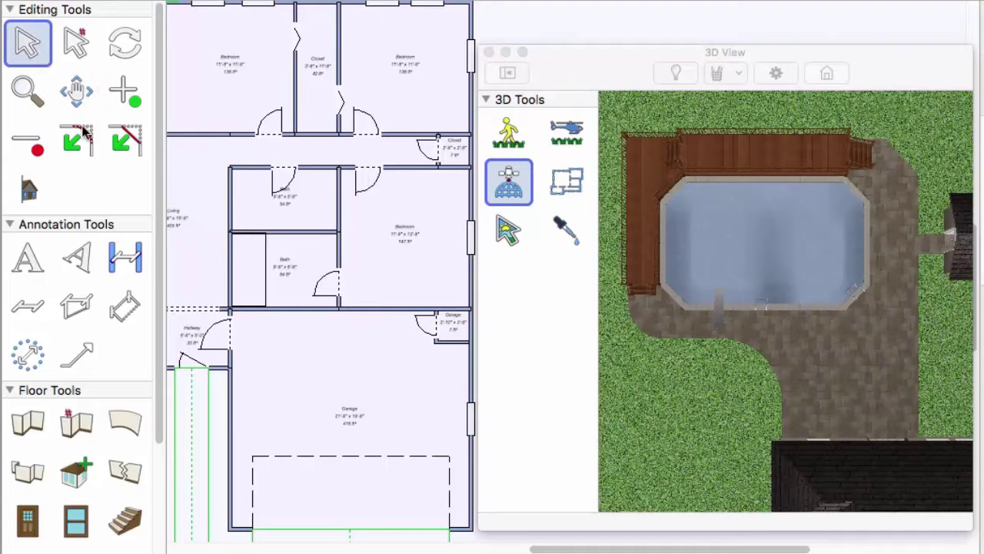
# Step: Select the Living room and show a roofless Floor Overview cutaway of the rooms in 3D
pyautogui.click(173, 171)
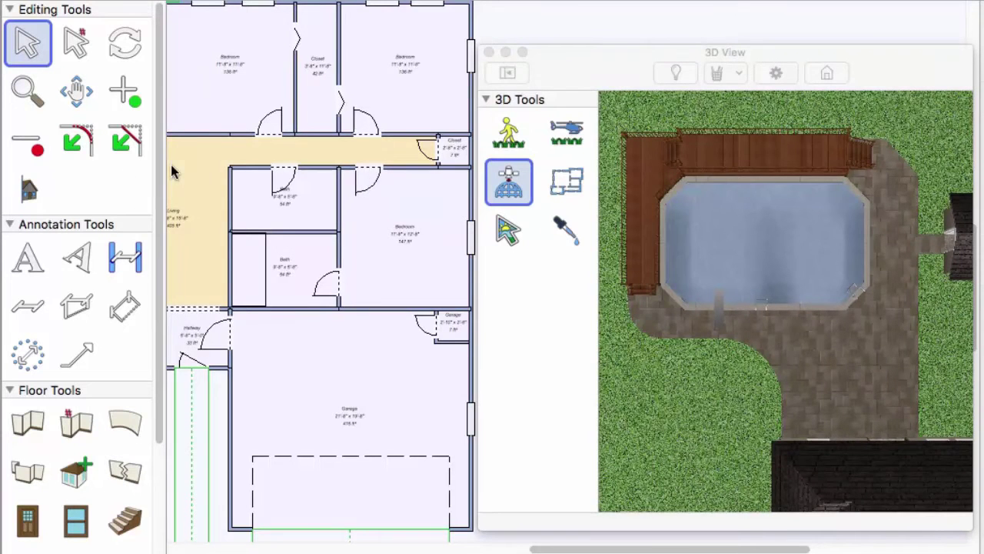
pyautogui.click(568, 181)
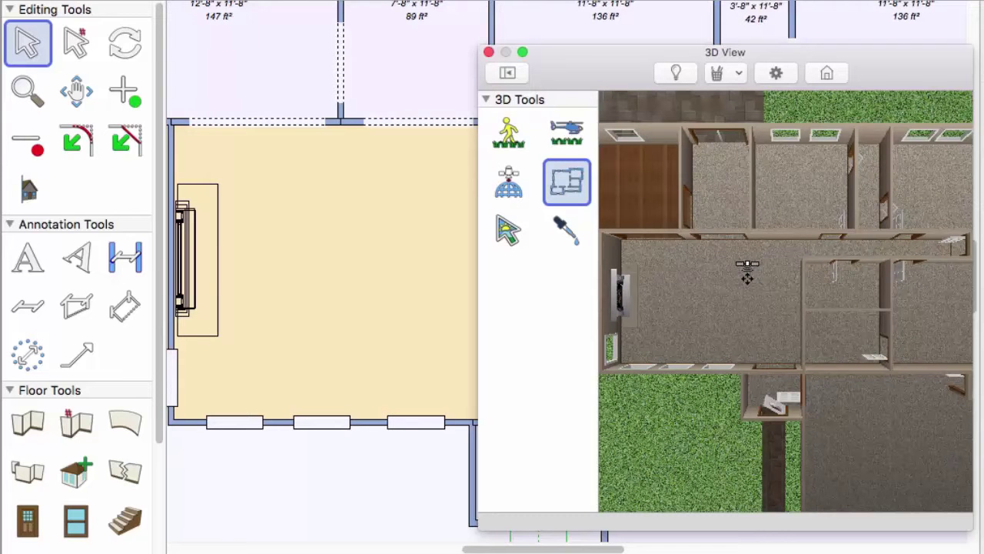
# Step: Walk the 3D camera along the house front to face the windows and roofed entry door
pyautogui.click(504, 135)
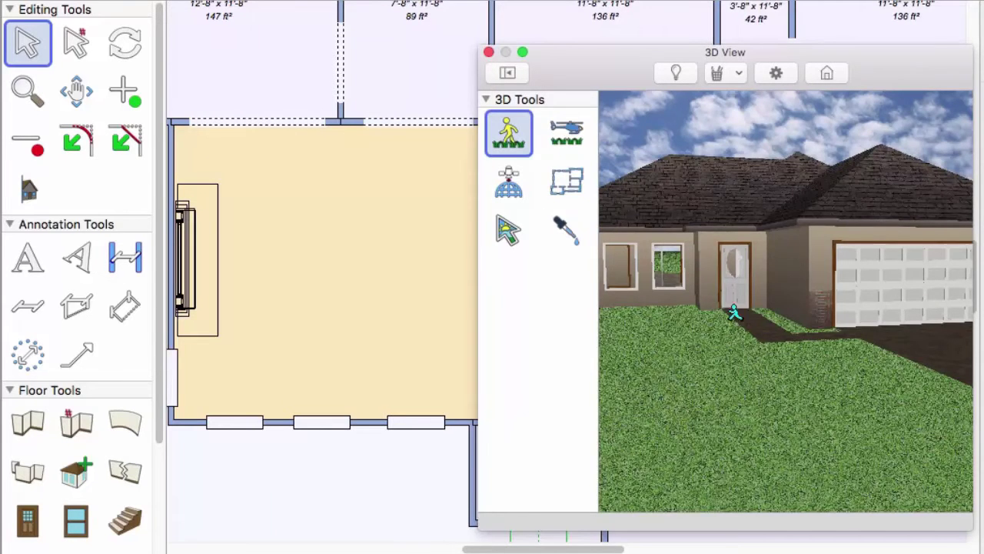
pyautogui.moveTo(734, 312); pyautogui.dragTo(802, 427)
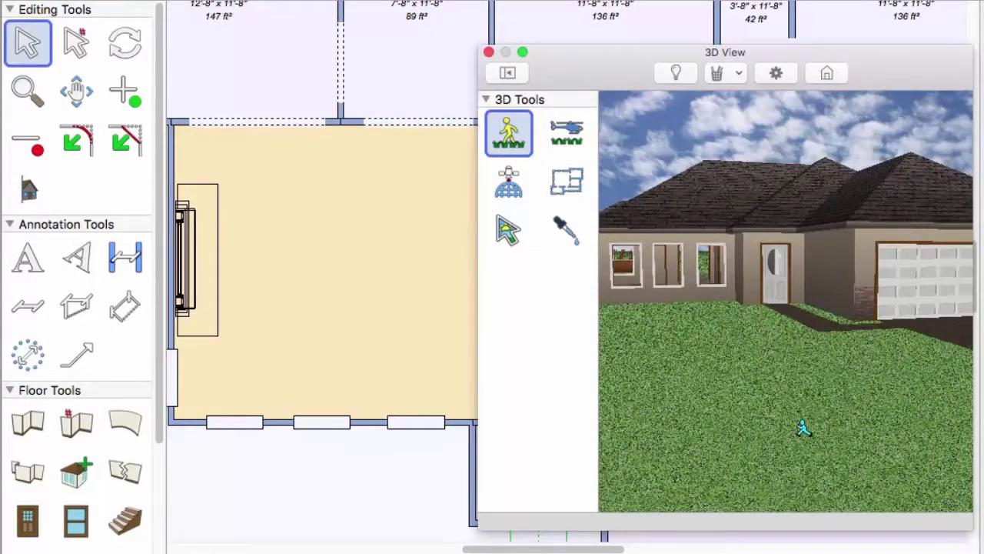
pyautogui.moveTo(791, 376); pyautogui.dragTo(769, 259)
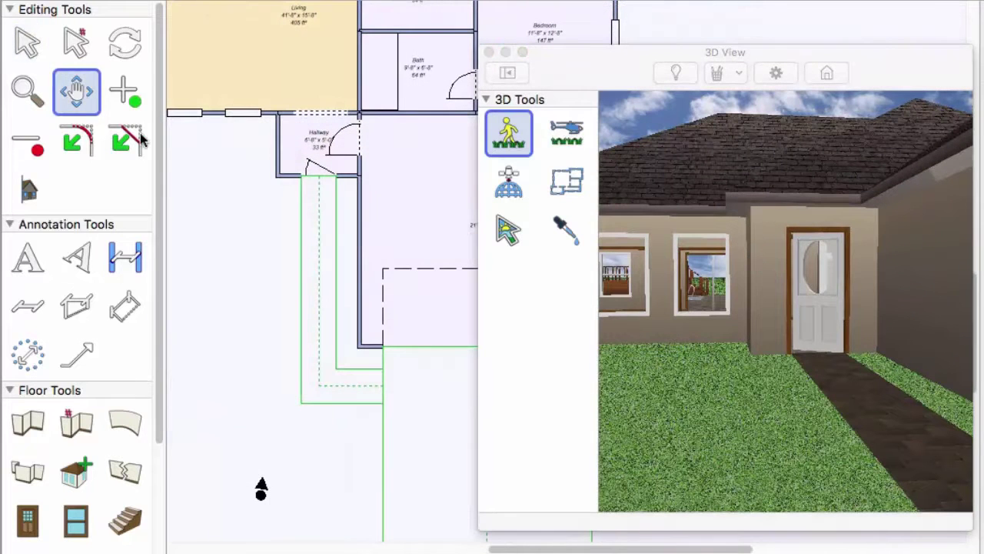
# Step: Move the plan's camera icon up the front walk toward the door and activate the 3D view
pyautogui.click(28, 43)
pyautogui.moveTo(260, 499); pyautogui.dragTo(281, 541)
pyautogui.click(62, 89)
pyautogui.click(29, 48)
pyautogui.click(651, 315)
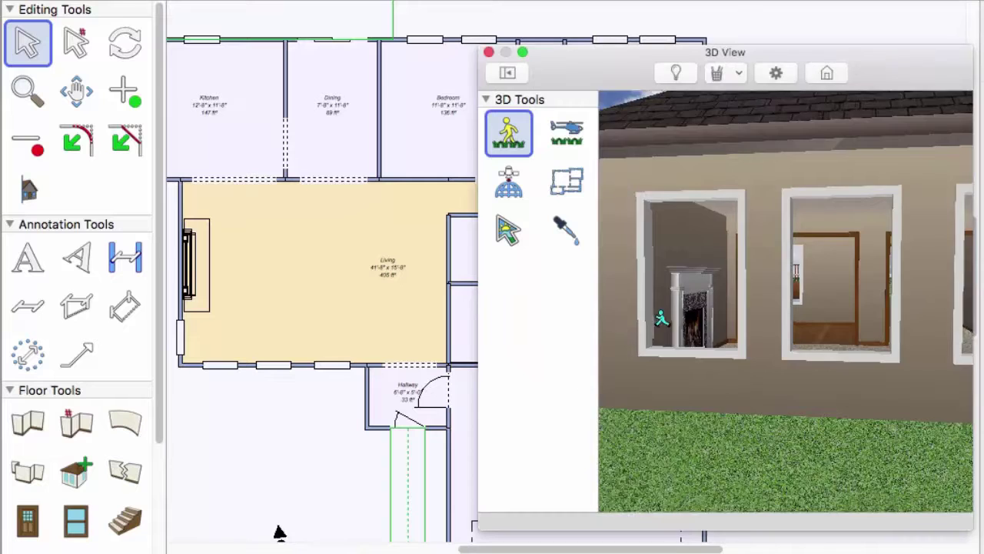
# Step: Walk up to the front windows, then orbit an aerial view around the house, driveway and pool
pyautogui.moveTo(650, 315); pyautogui.dragTo(746, 357)
pyautogui.click(569, 138)
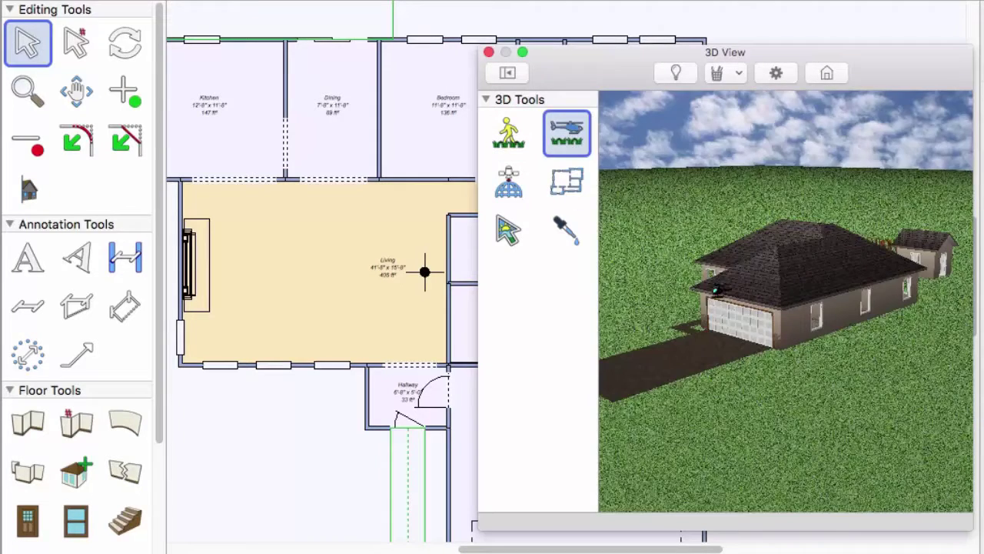
pyautogui.moveTo(715, 289); pyautogui.dragTo(680, 338)
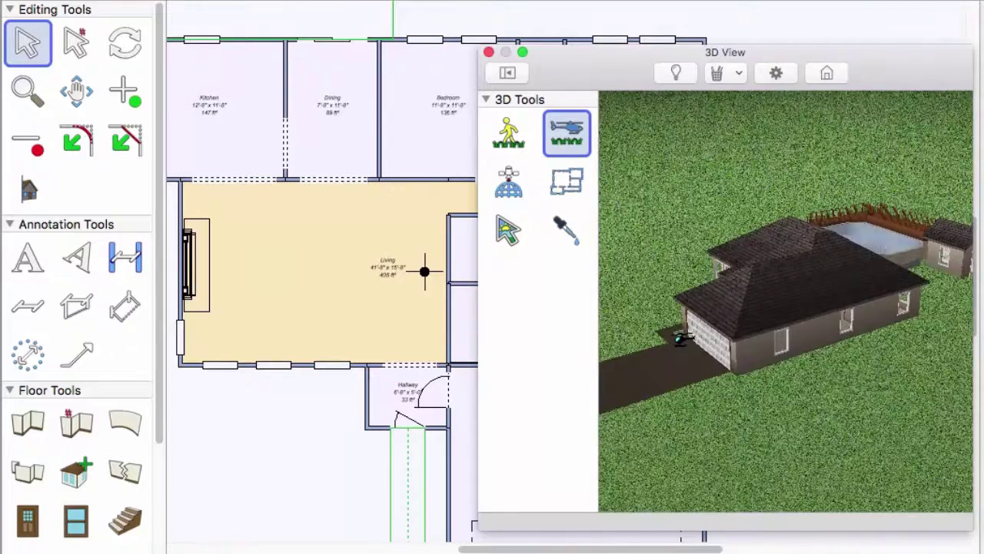
pyautogui.moveTo(881, 308); pyautogui.dragTo(905, 306)
pyautogui.moveTo(893, 343); pyautogui.dragTo(863, 357)
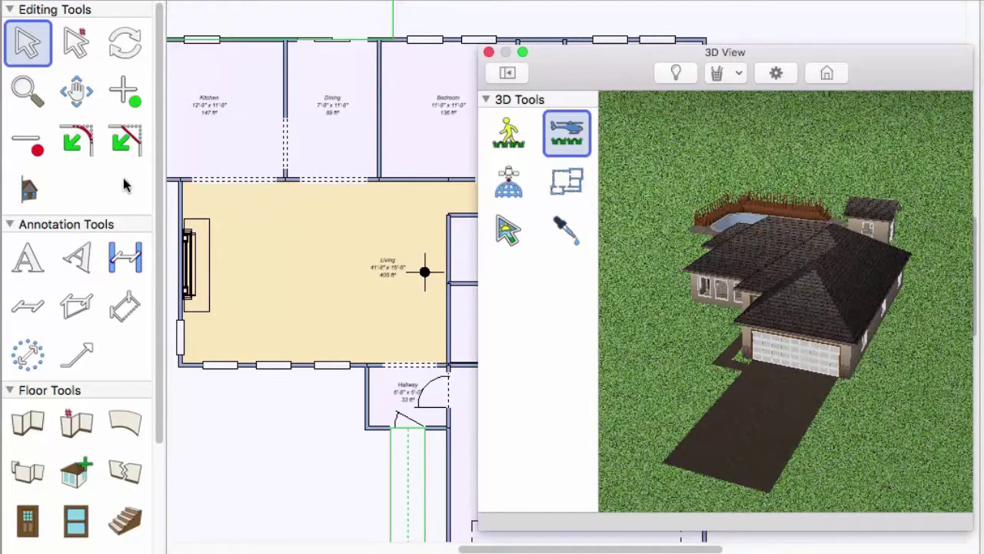
# Step: Zoom the plan around the Living room and pan it to show the whole house
pyautogui.click(28, 89)
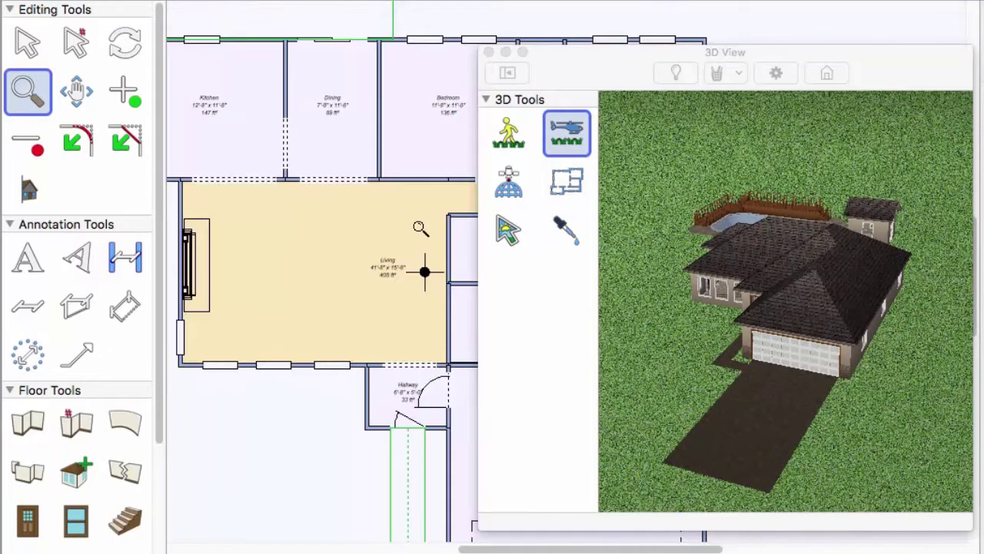
pyautogui.click(413, 227)
pyautogui.scroll(-4, 415, 263)
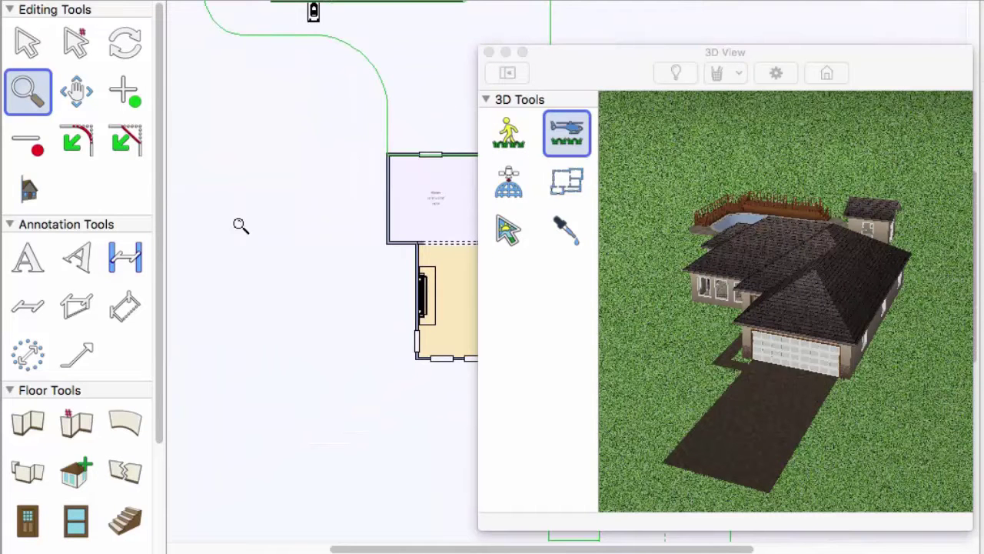
pyautogui.click(72, 84)
pyautogui.moveTo(344, 114); pyautogui.dragTo(290, 143)
pyautogui.press('space')
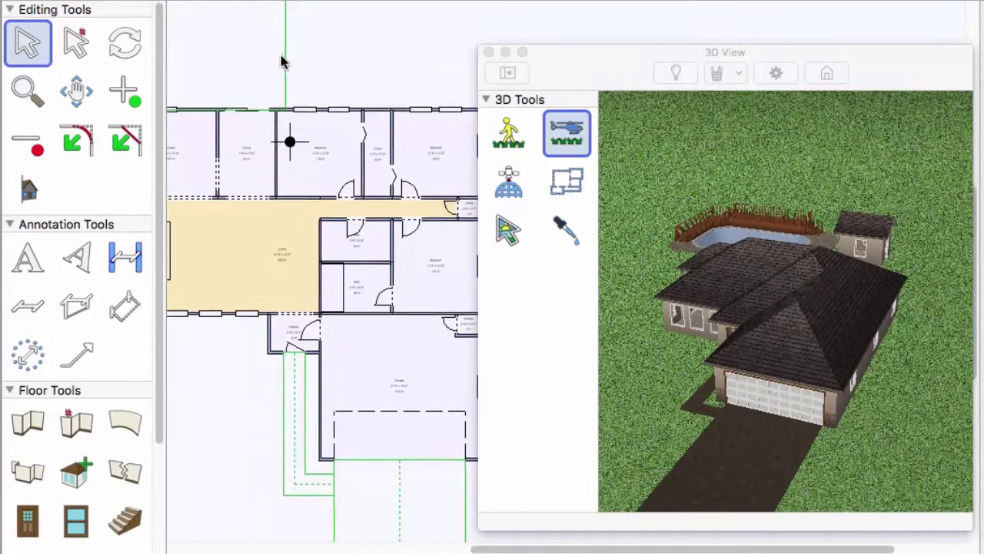
# Step: Place the plan's camera marker beside the pool and orbit the aerial view around pool and house
pyautogui.scroll(10, 285, 116)
pyautogui.hscroll(-4, 285, 115)
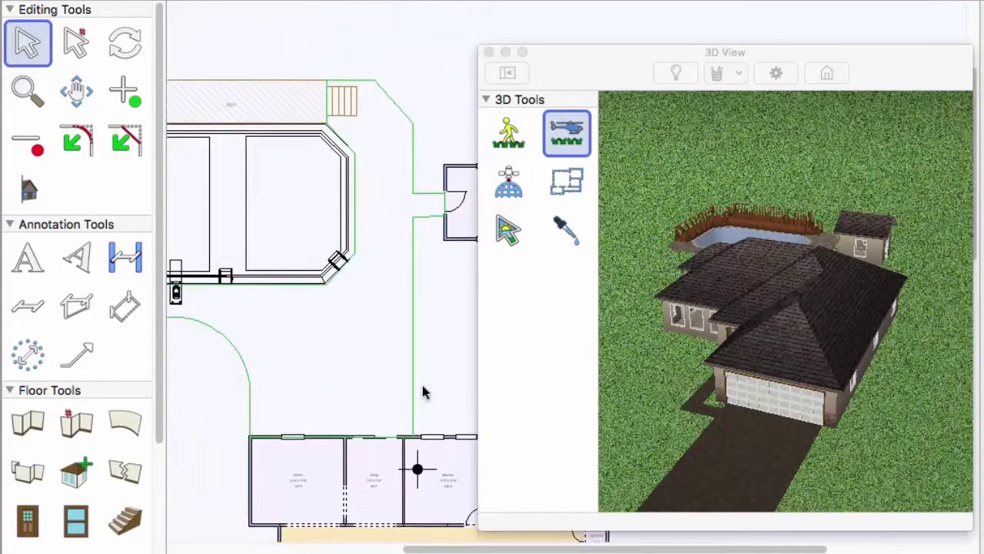
pyautogui.hscroll(-2, 423, 392)
pyautogui.moveTo(431, 474); pyautogui.dragTo(238, 200)
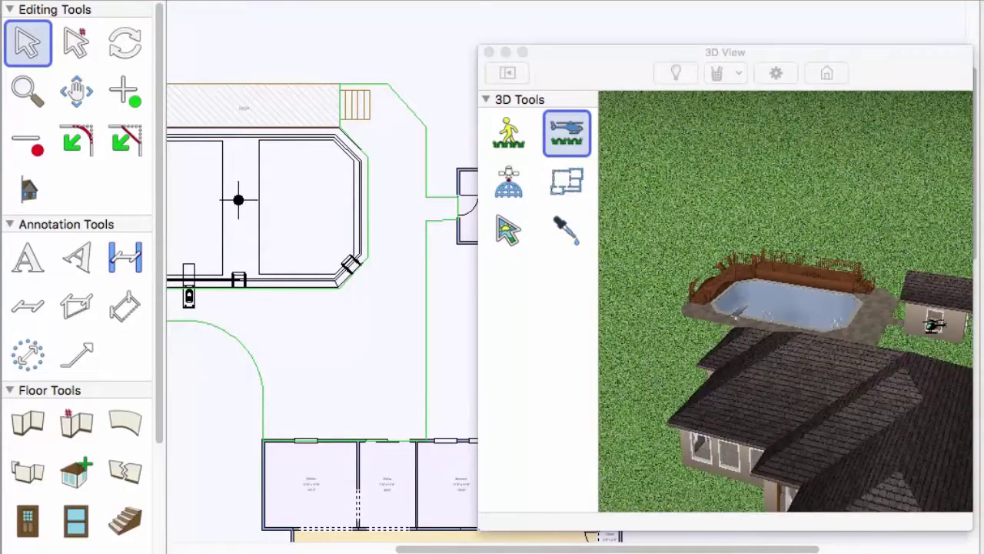
pyautogui.moveTo(933, 325); pyautogui.dragTo(657, 372)
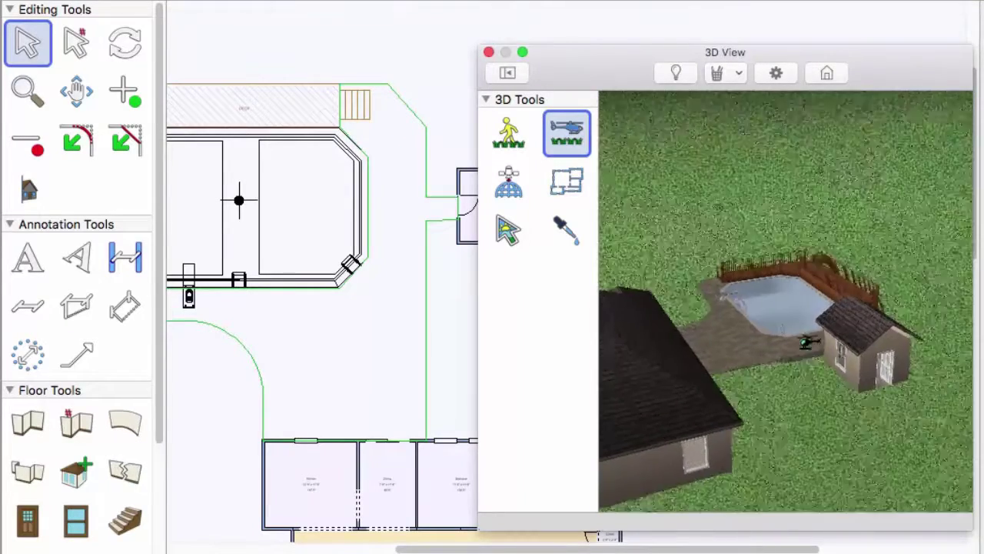
pyautogui.moveTo(820, 120); pyautogui.dragTo(927, 291)
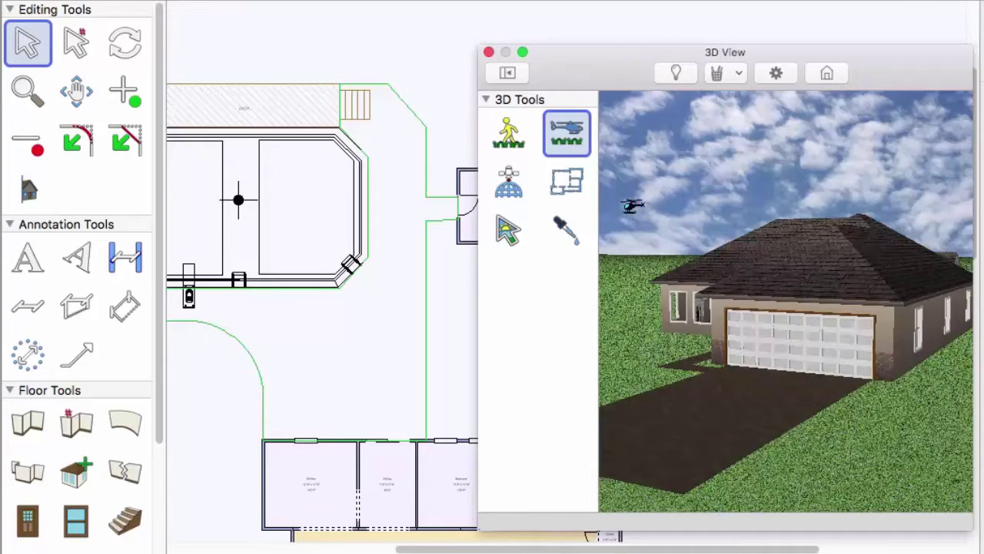
# Step: Switch to the Overview tool and slide the view from the pool onto the shingled hip roof
pyautogui.click(516, 189)
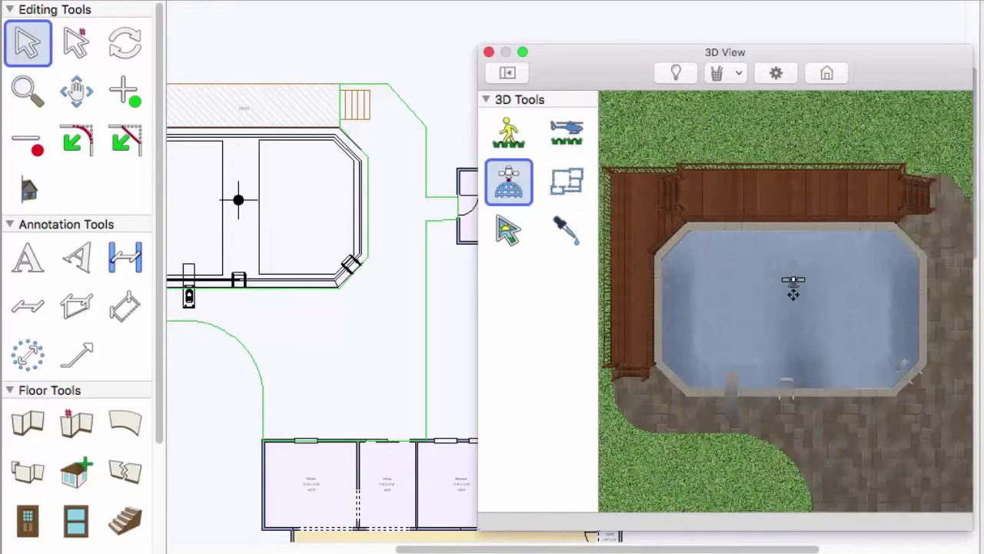
pyautogui.moveTo(823, 363); pyautogui.dragTo(803, 305)
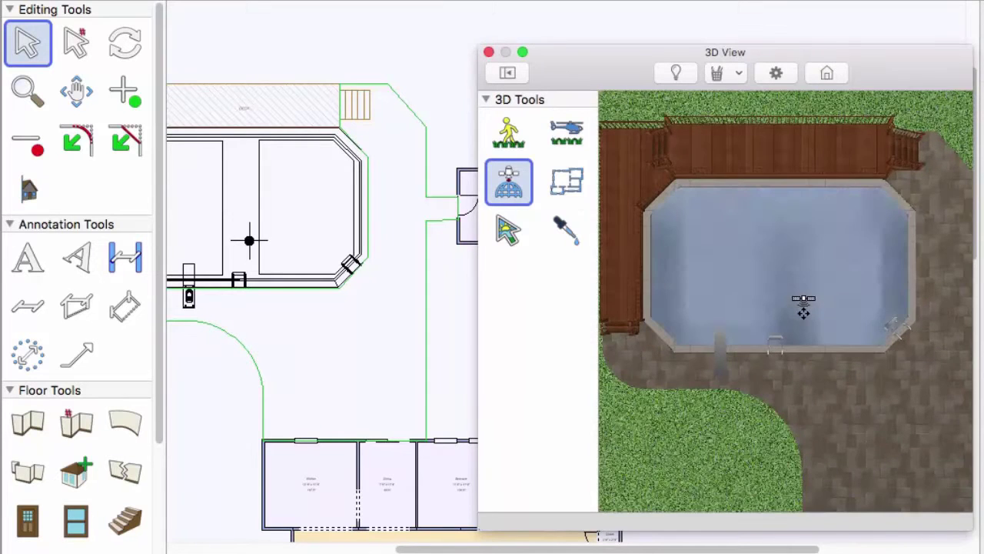
pyautogui.moveTo(833, 420)
pyautogui.mouseDown()
pyautogui.moveTo(820, 334)
pyautogui.moveTo(687, 167)
pyautogui.moveTo(812, 304)
pyautogui.mouseUp()
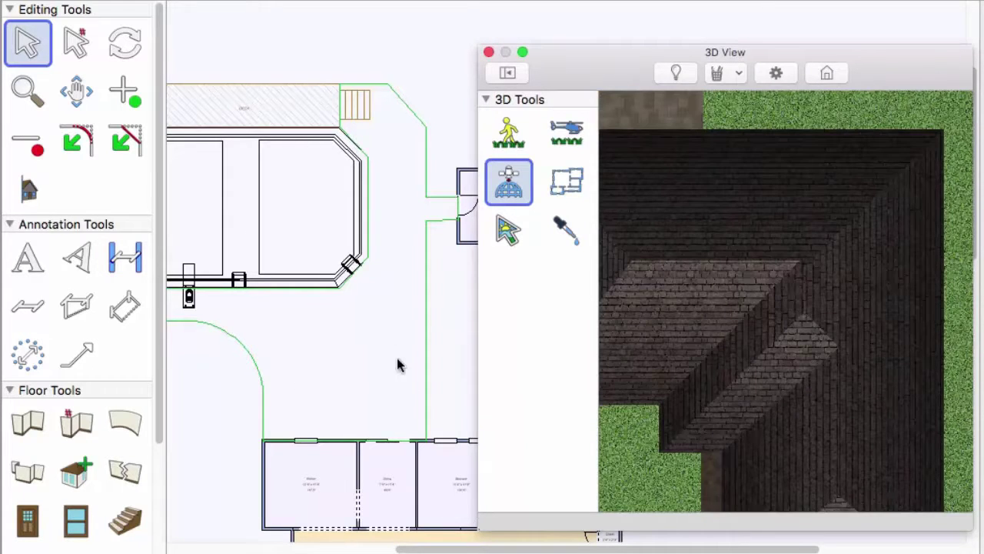
pyautogui.scroll(-3, 400, 362)
pyautogui.scroll(-5, 358, 202)
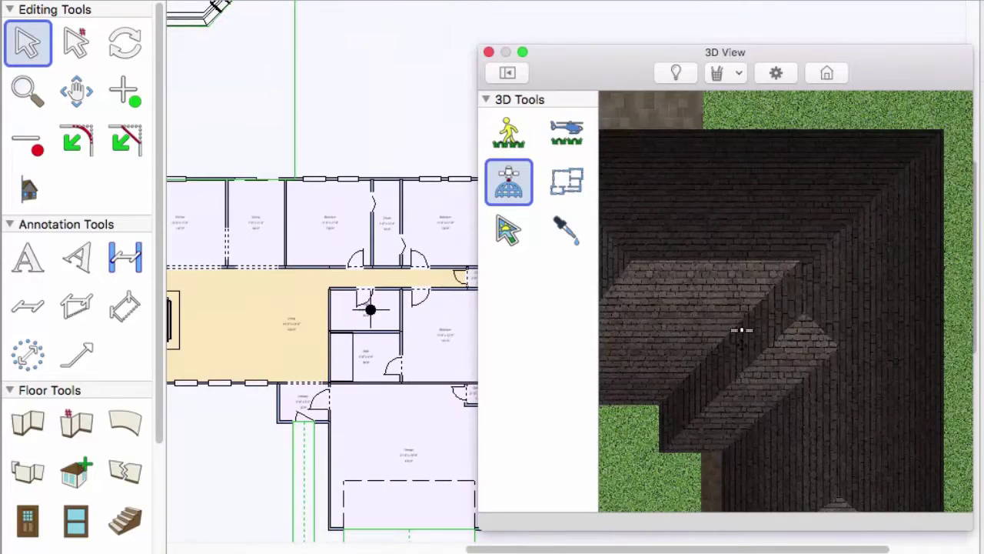
pyautogui.moveTo(743, 330)
pyautogui.mouseDown()
pyautogui.moveTo(787, 305)
pyautogui.moveTo(738, 337)
pyautogui.moveTo(682, 336)
pyautogui.moveTo(796, 356)
pyautogui.moveTo(751, 307)
pyautogui.moveTo(795, 351)
pyautogui.moveTo(800, 379)
pyautogui.moveTo(828, 334)
pyautogui.moveTo(855, 325)
pyautogui.moveTo(674, 288)
pyautogui.moveTo(769, 264)
pyautogui.mouseUp()
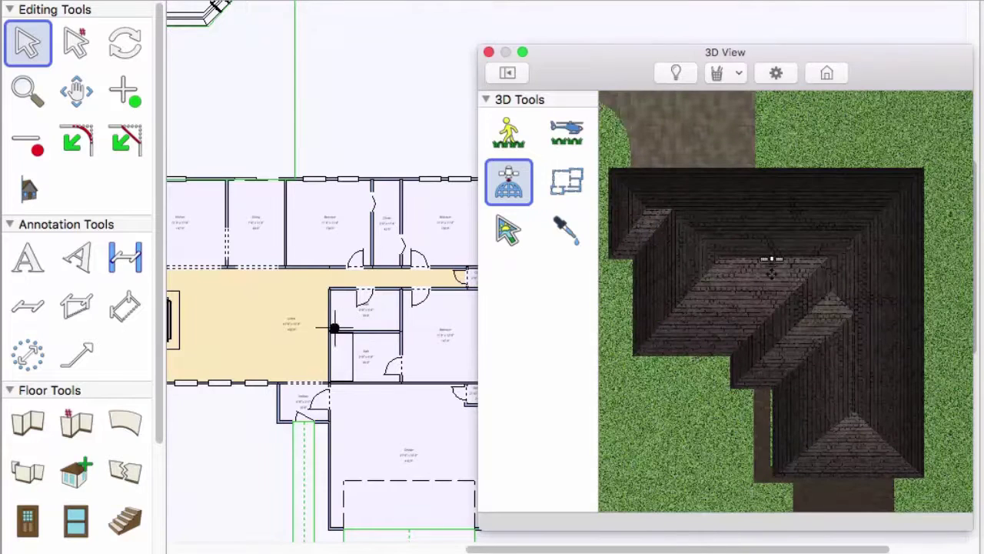
# Step: Pan the plan to the house, select the right-hand bedroom, and view it from overhead in 3D
pyautogui.click(76, 90)
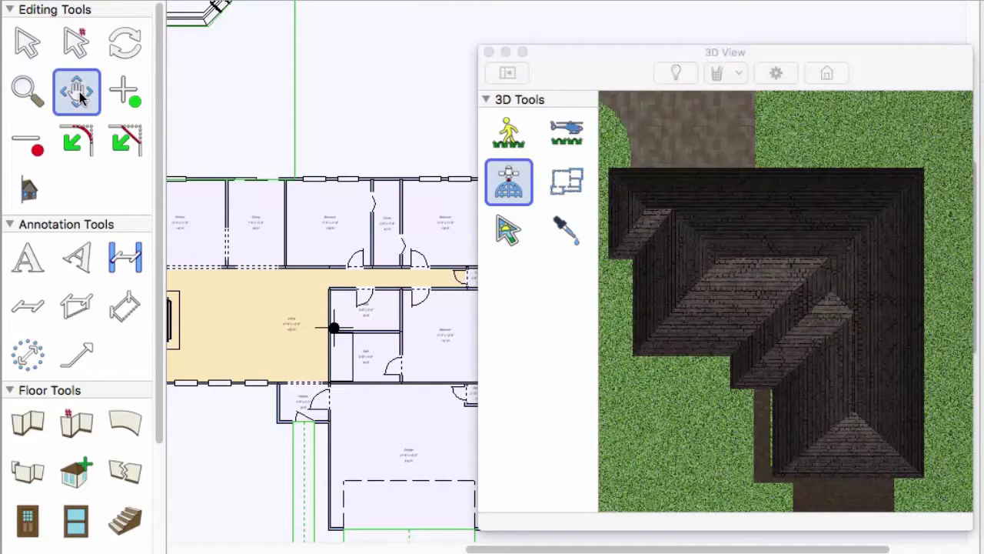
pyautogui.moveTo(340, 167); pyautogui.dragTo(327, 204)
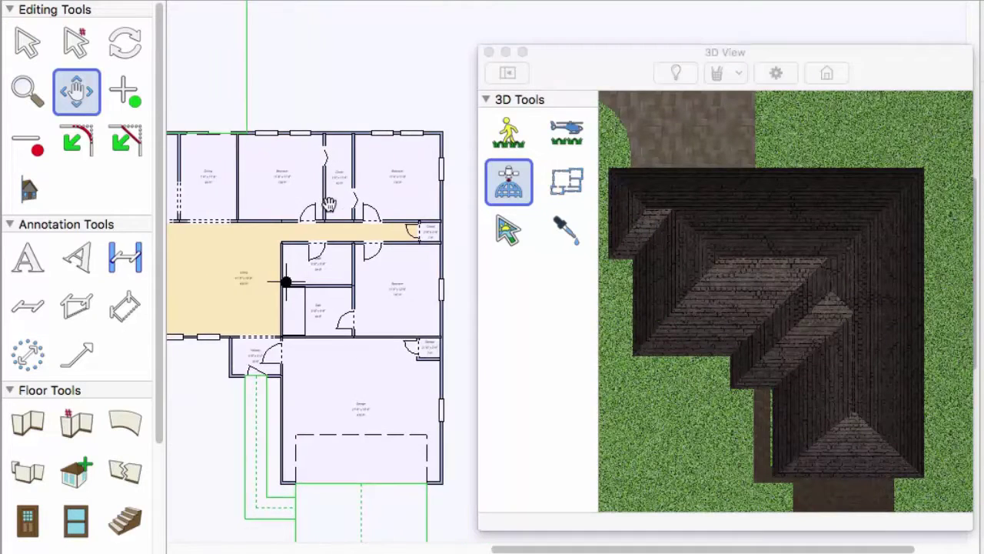
pyautogui.click(29, 48)
pyautogui.click(387, 287)
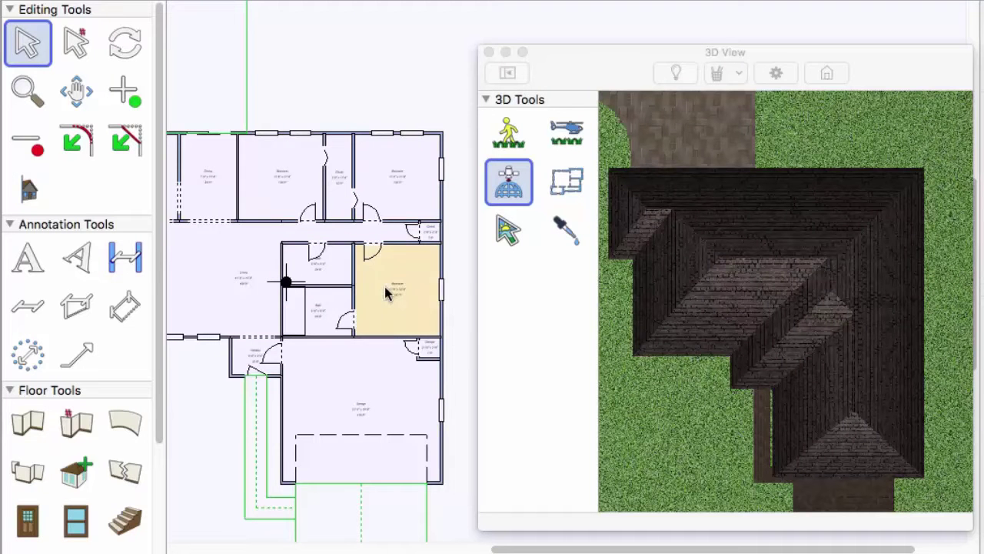
pyautogui.click(566, 183)
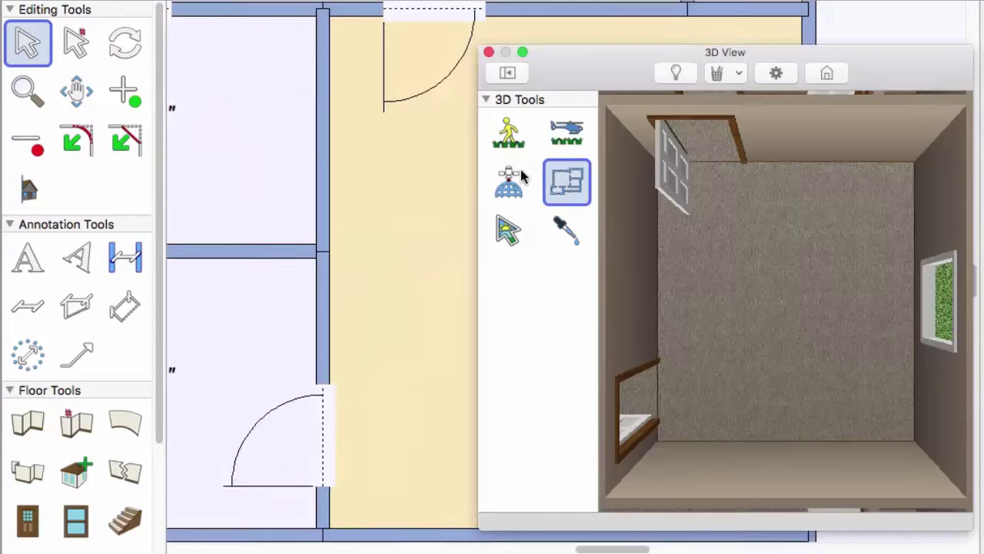
pyautogui.scroll(-3, 427, 171)
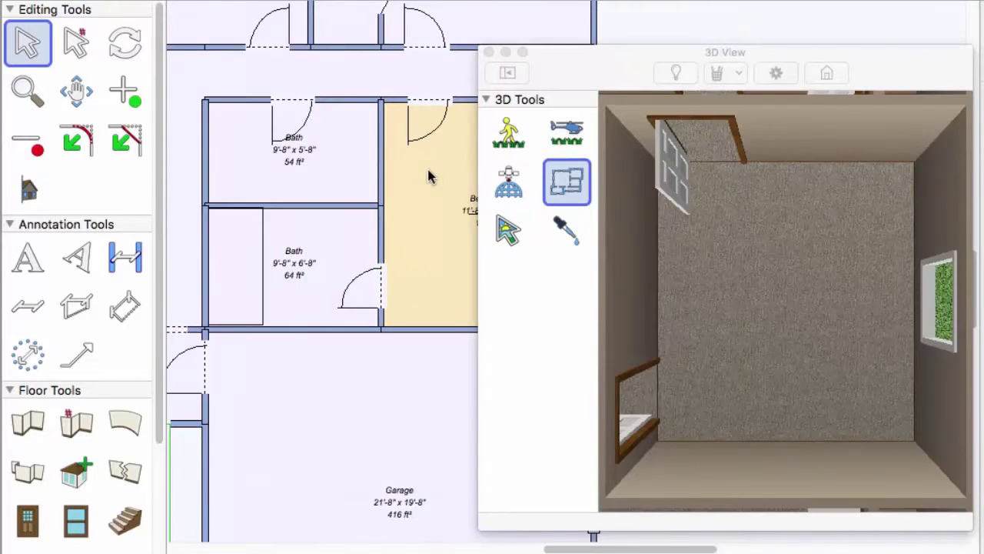
pyautogui.hscroll(5, 456, 169)
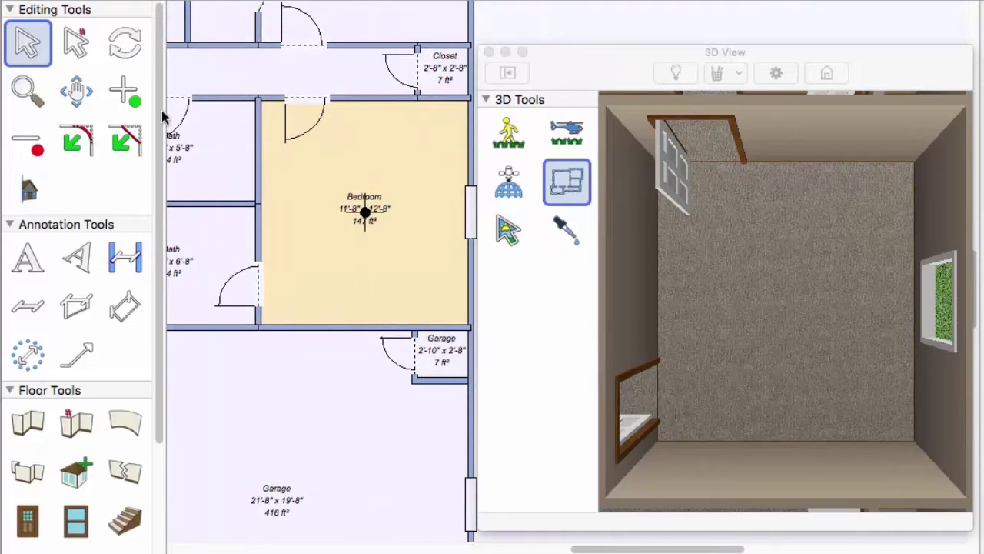
# Step: Pan up to the Closet, select it, and show it with neighbouring rooms overhead in 3D
pyautogui.click(89, 102)
pyautogui.moveTo(249, 99); pyautogui.dragTo(336, 411)
pyautogui.click(28, 43)
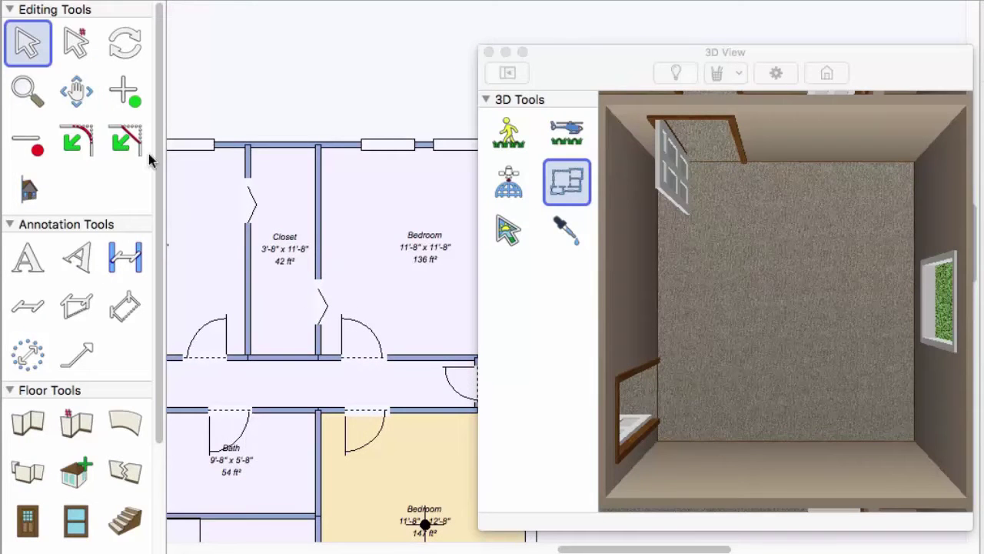
pyautogui.click(278, 214)
pyautogui.click(508, 183)
pyautogui.click(567, 183)
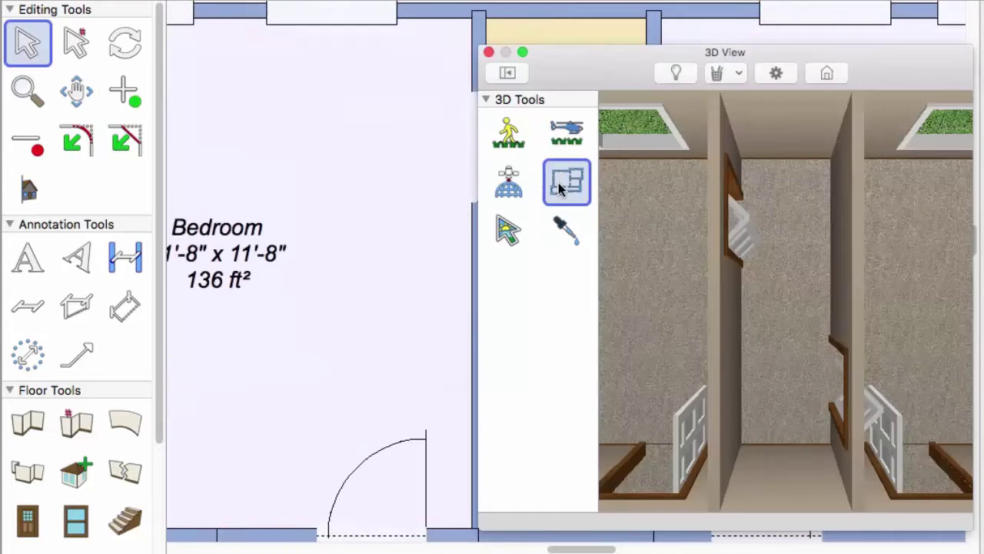
# Step: Center the Closet in the plan and walk the 3D camera forward through the house at eye level
pyautogui.click(76, 92)
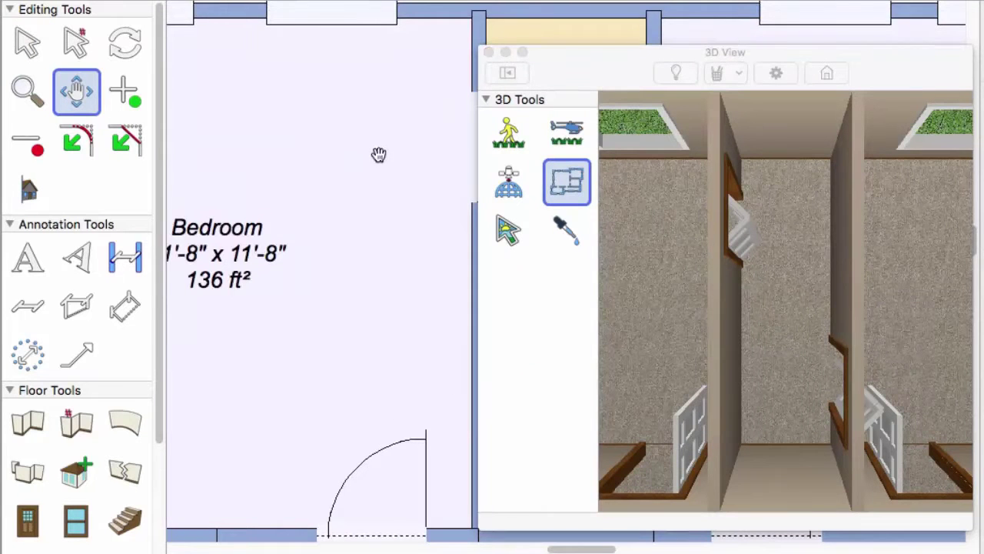
pyautogui.moveTo(343, 152); pyautogui.dragTo(193, 145)
pyautogui.hscroll(3, 192, 144)
pyautogui.hscroll(-1, 158, 149)
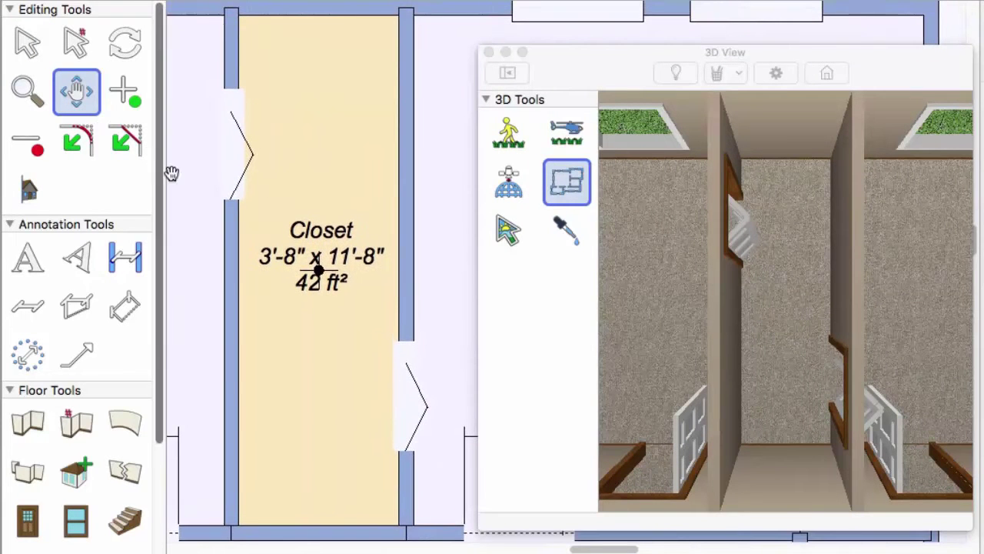
pyautogui.click(508, 134)
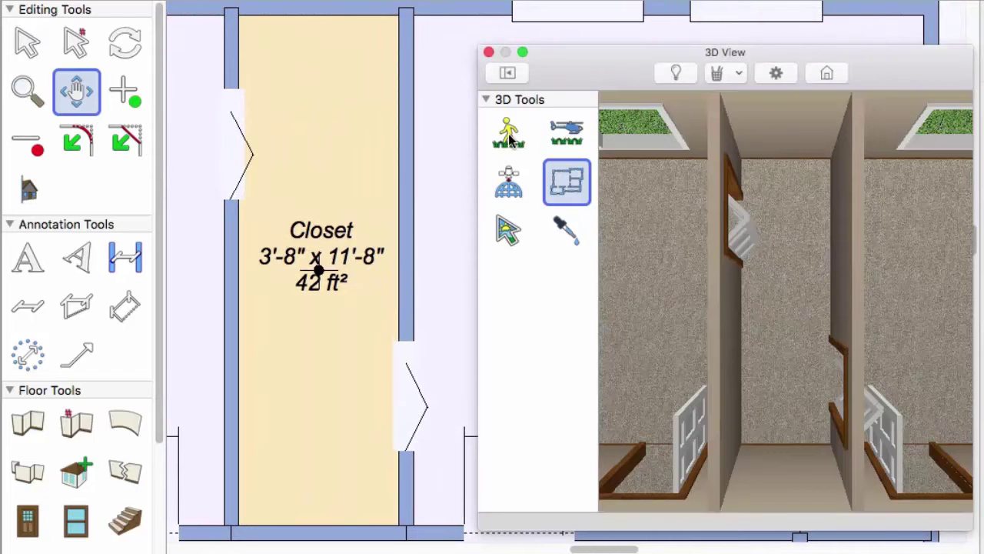
pyautogui.moveTo(819, 434); pyautogui.dragTo(635, 305)
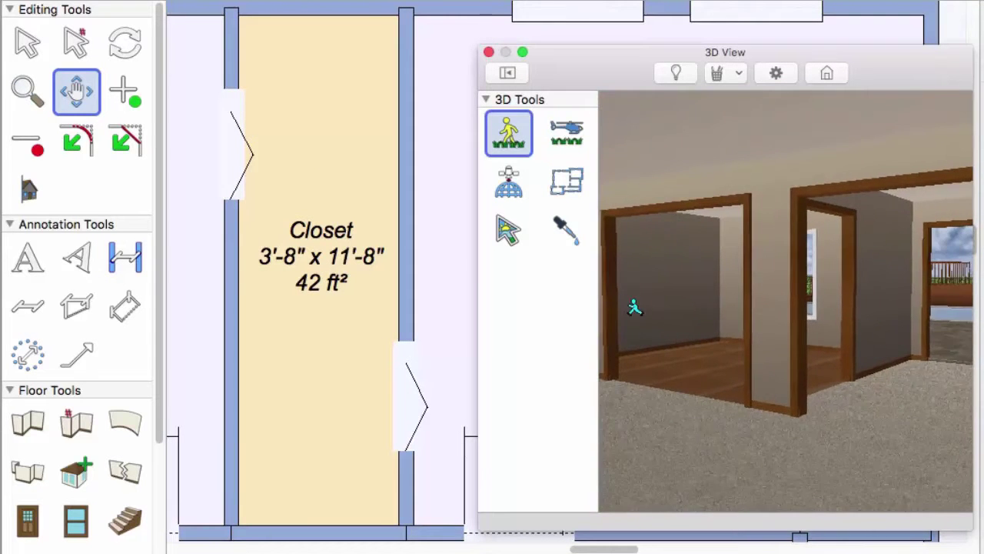
pyautogui.click(721, 74)
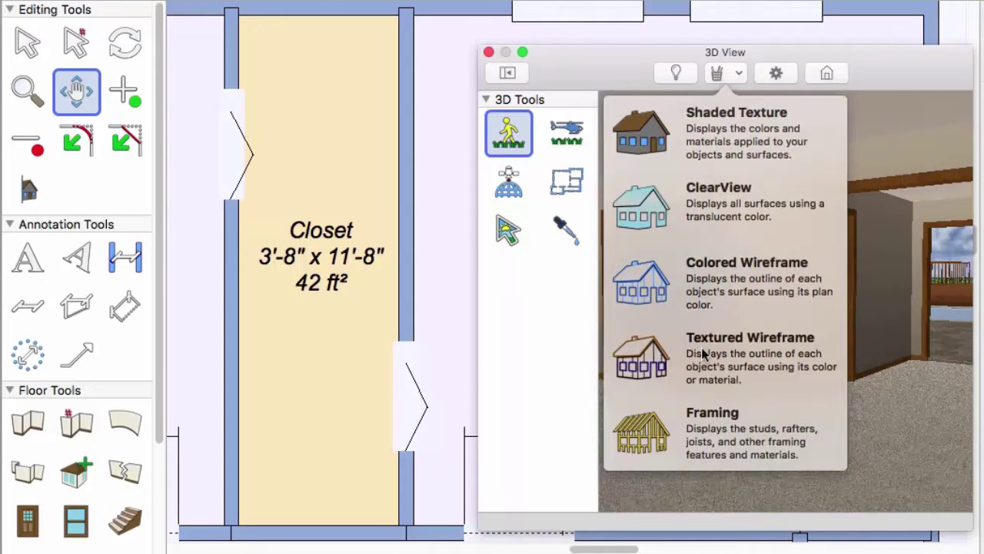
pyautogui.click(702, 204)
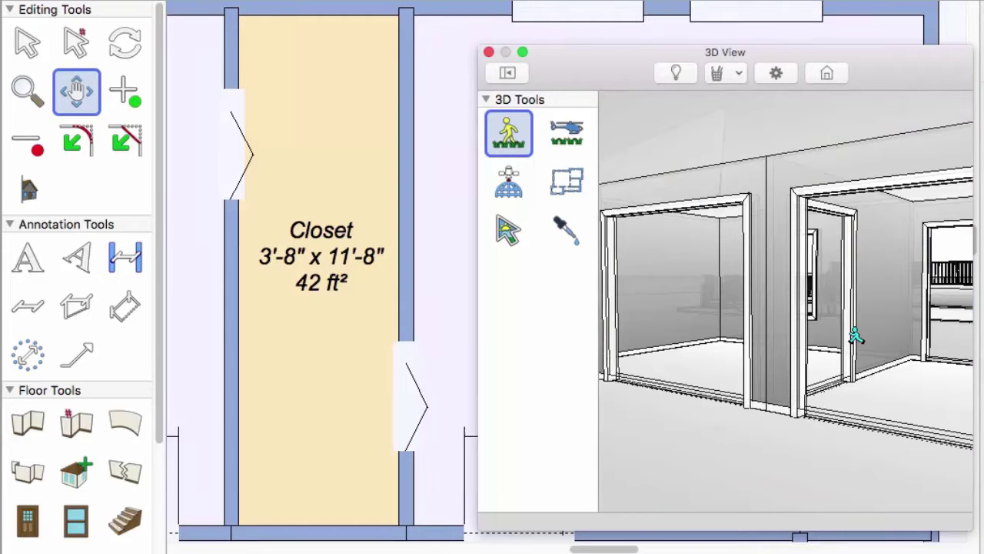
pyautogui.click(730, 79)
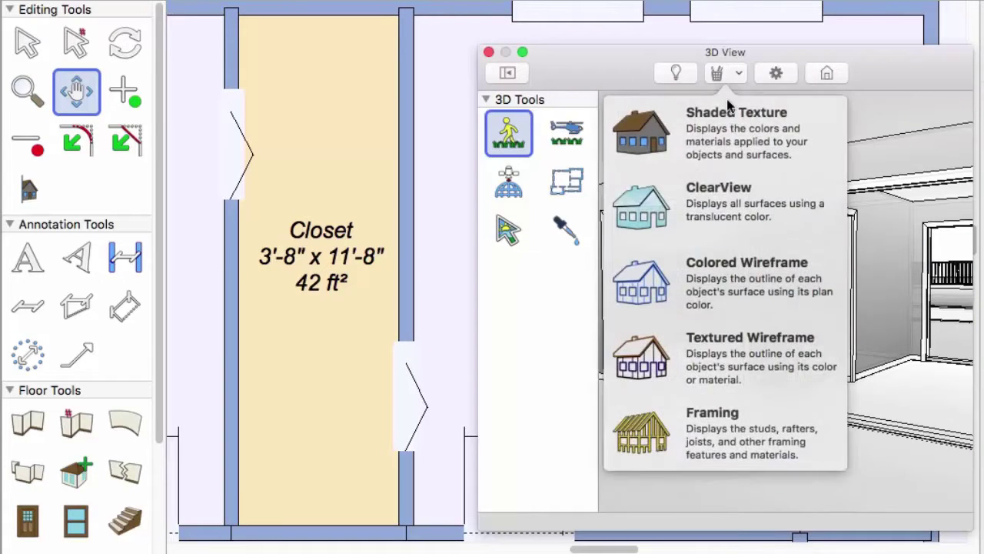
pyautogui.click(730, 141)
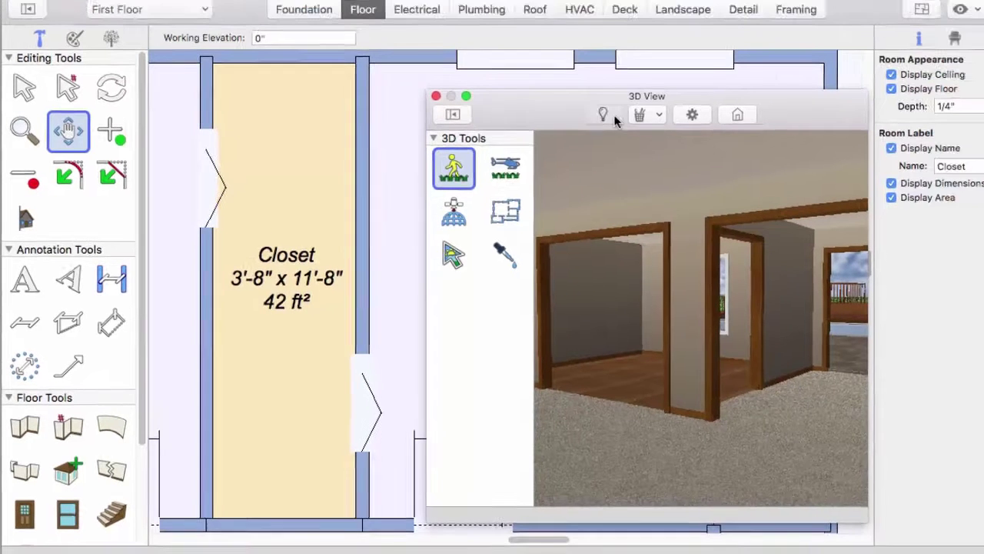
pyautogui.click(676, 72)
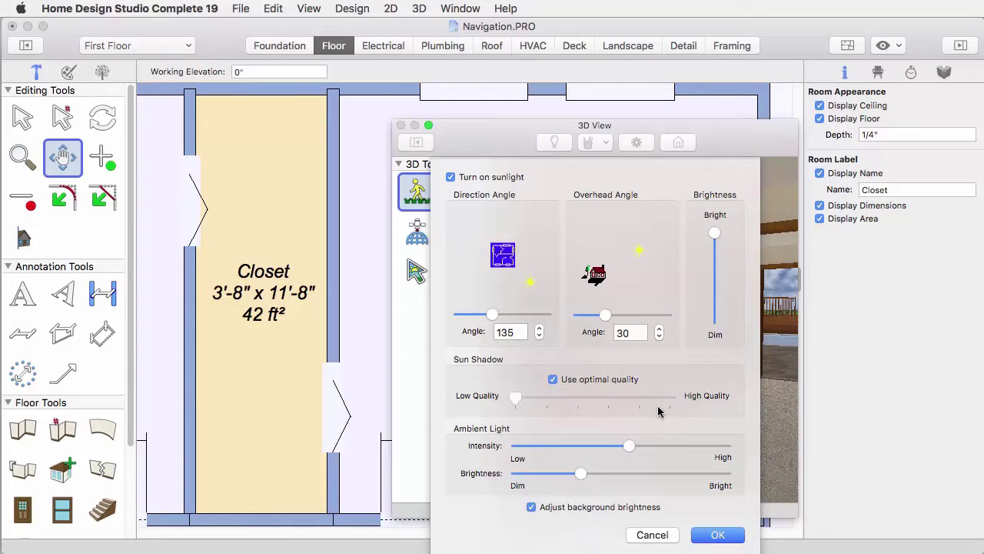
pyautogui.click(669, 536)
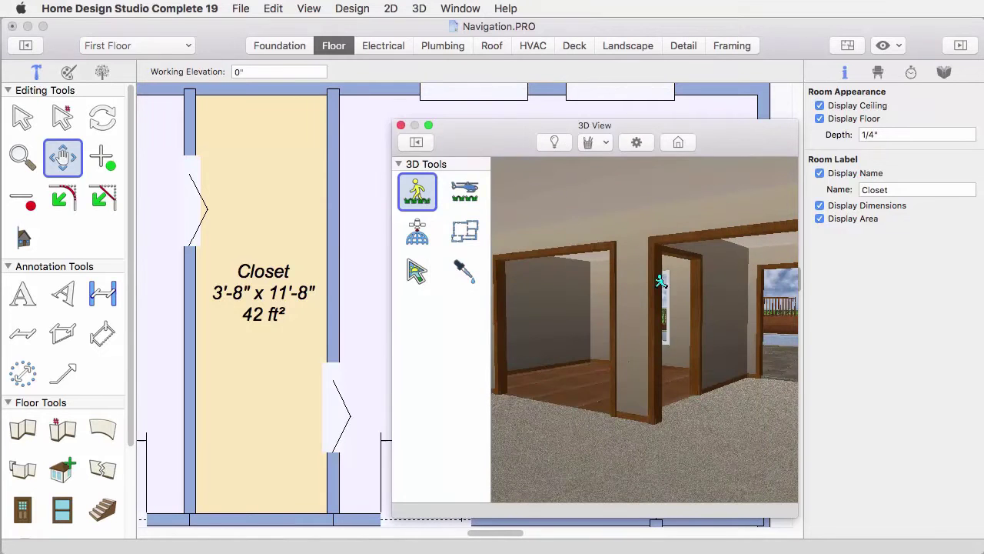
pyautogui.click(640, 149)
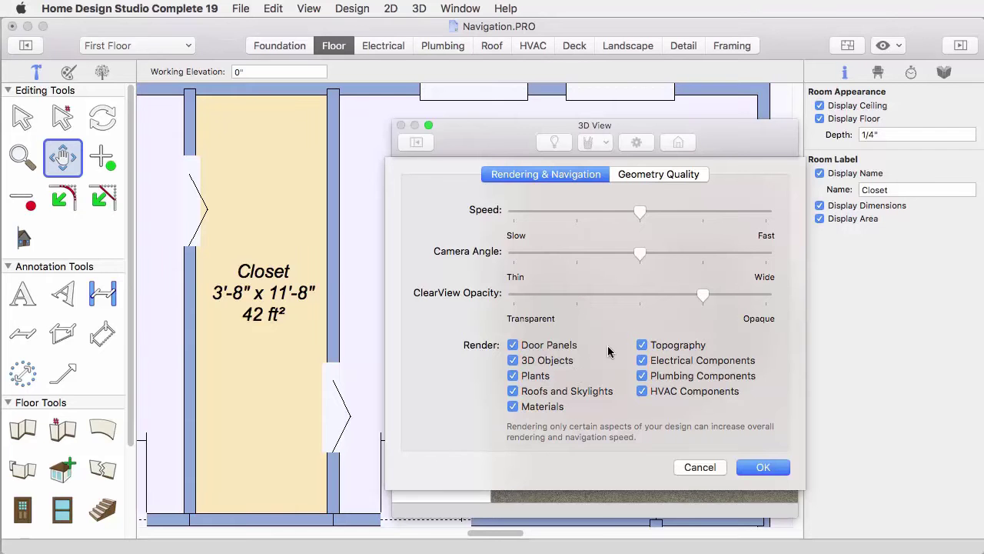
pyautogui.click(667, 175)
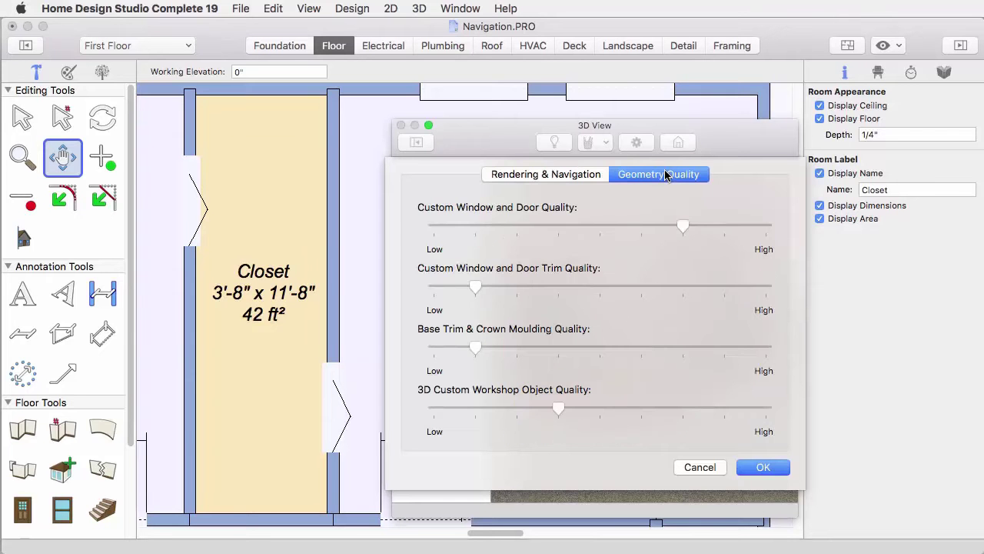
pyautogui.click(578, 174)
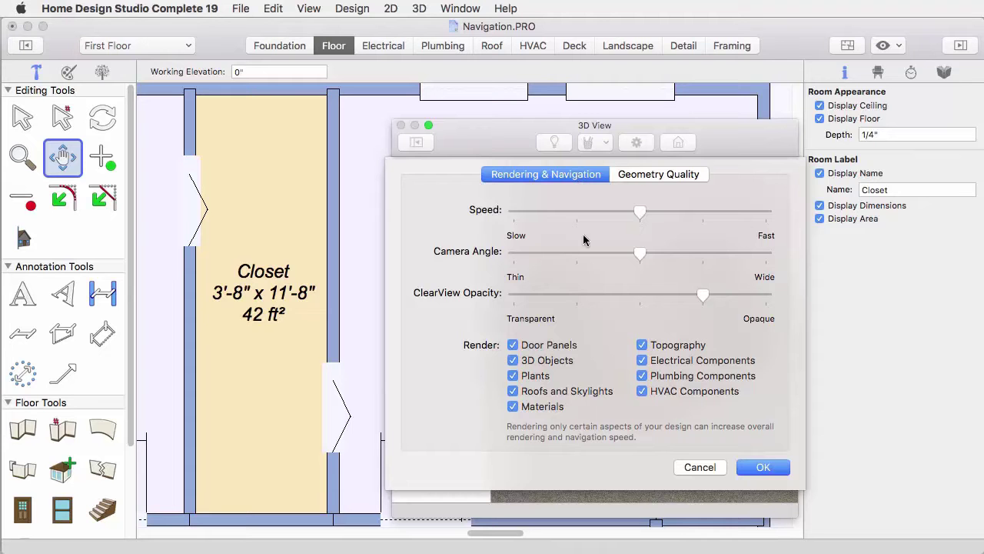
pyautogui.click(700, 468)
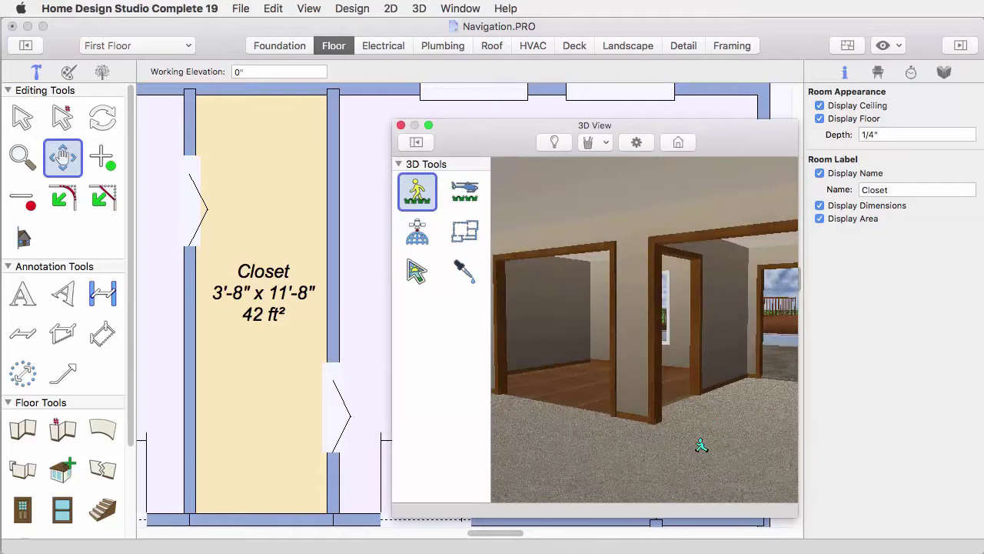
# Step: Switch to 3D Full View and fly the Helicopter camera up over the house and pool
pyautogui.click(887, 46)
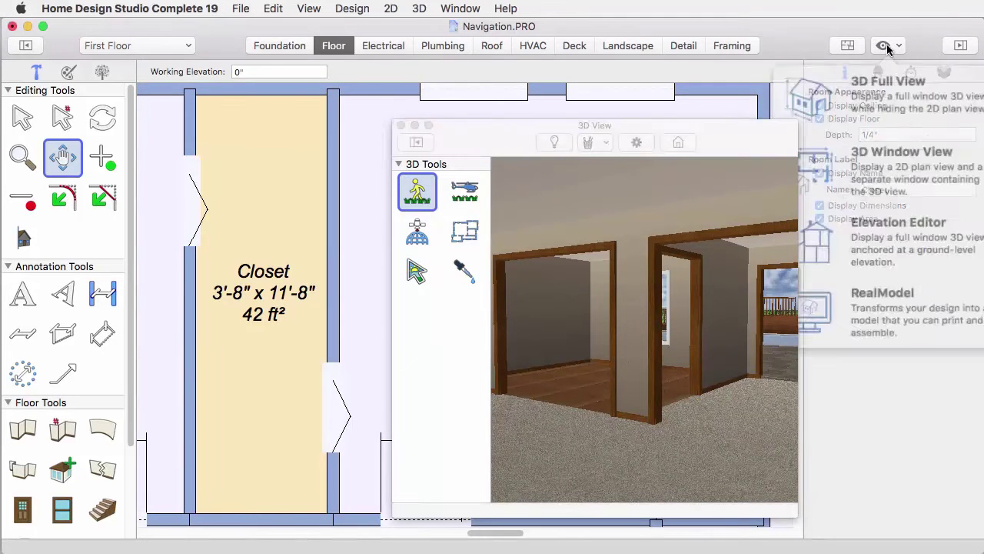
pyautogui.click(887, 90)
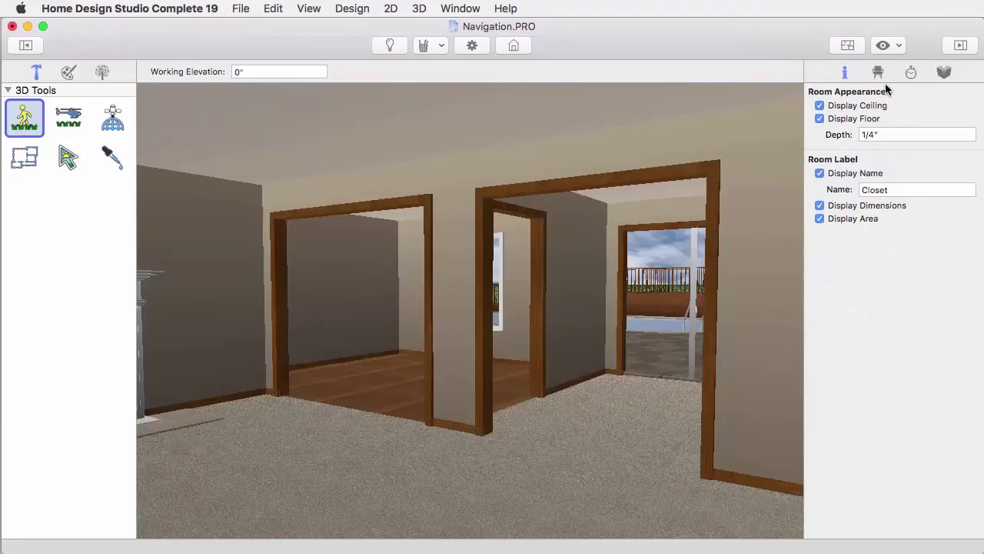
pyautogui.click(68, 117)
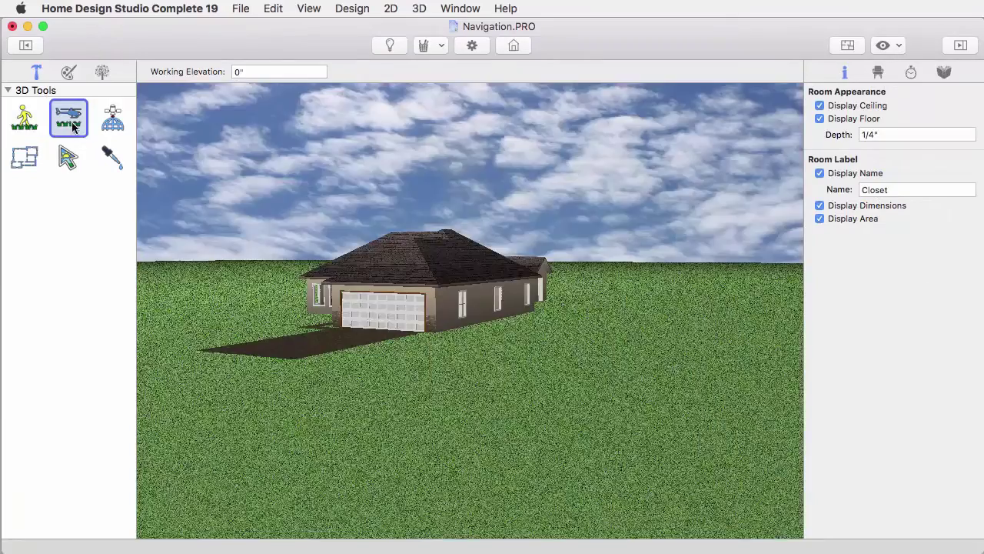
pyautogui.moveTo(285, 216); pyautogui.dragTo(461, 261)
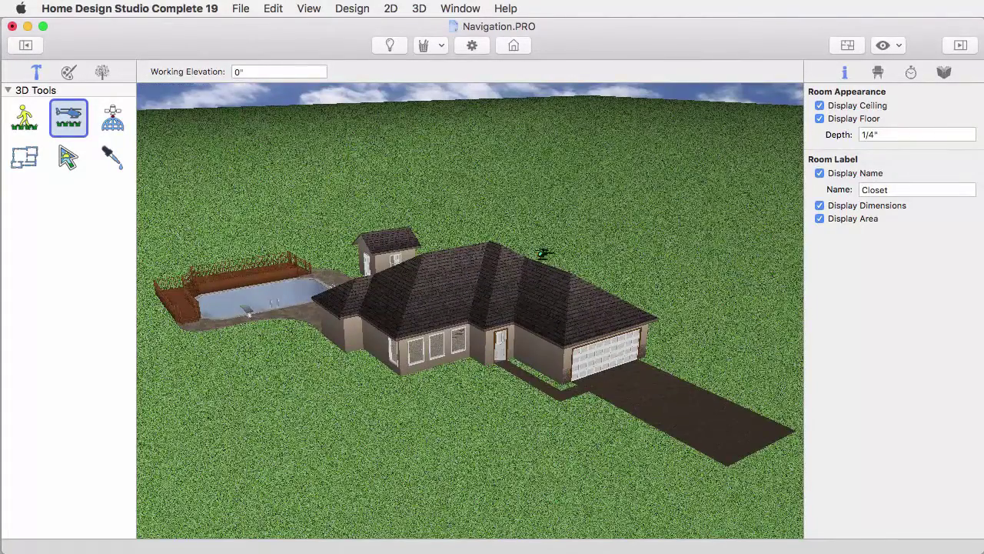
pyautogui.click(881, 46)
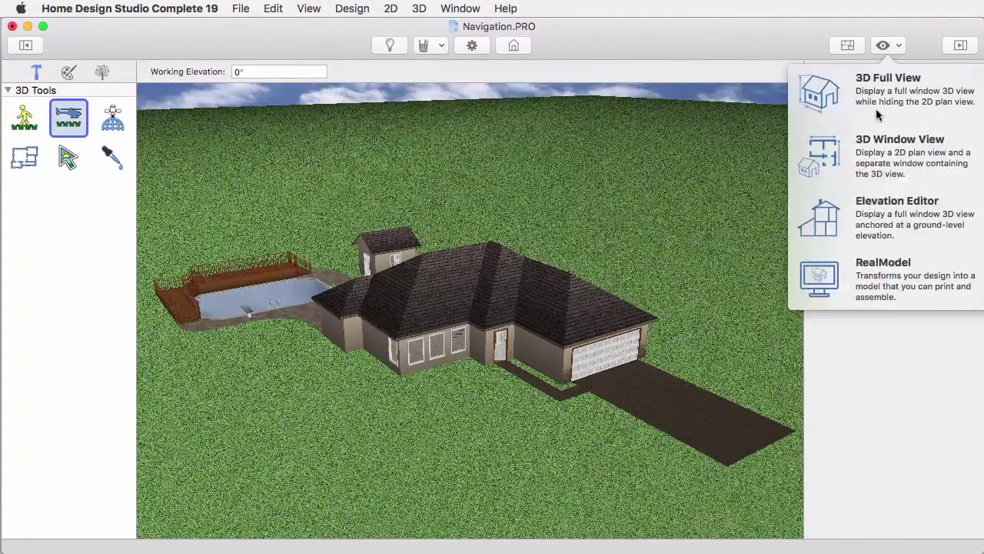
# Step: Open the Elevation Editor and check the back, left and front elevations
pyautogui.click(876, 218)
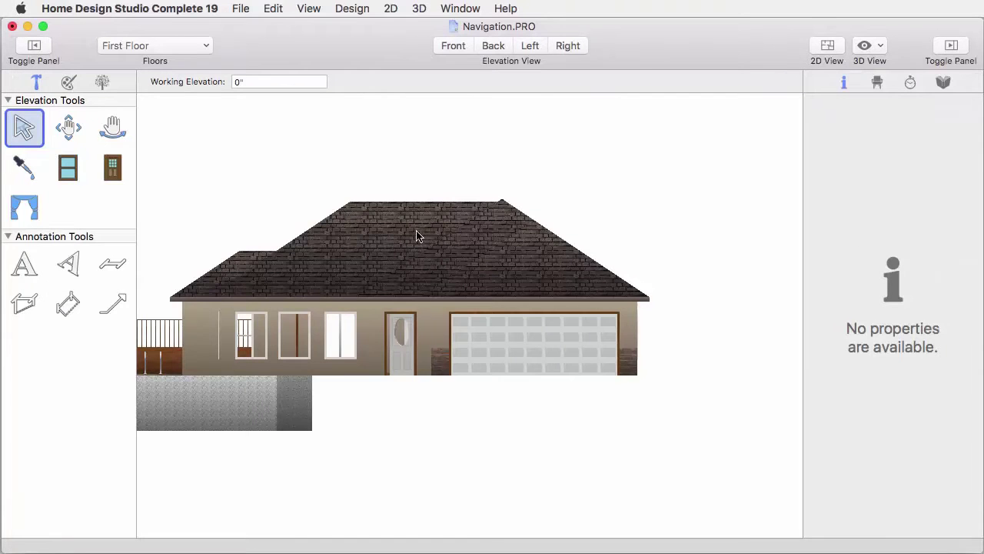
pyautogui.click(493, 46)
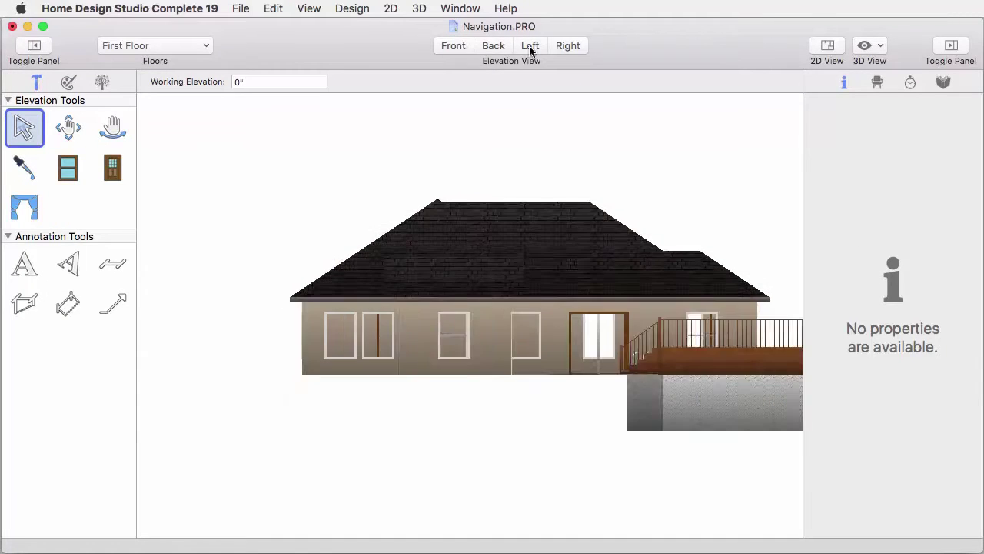
pyautogui.click(529, 47)
pyautogui.click(453, 47)
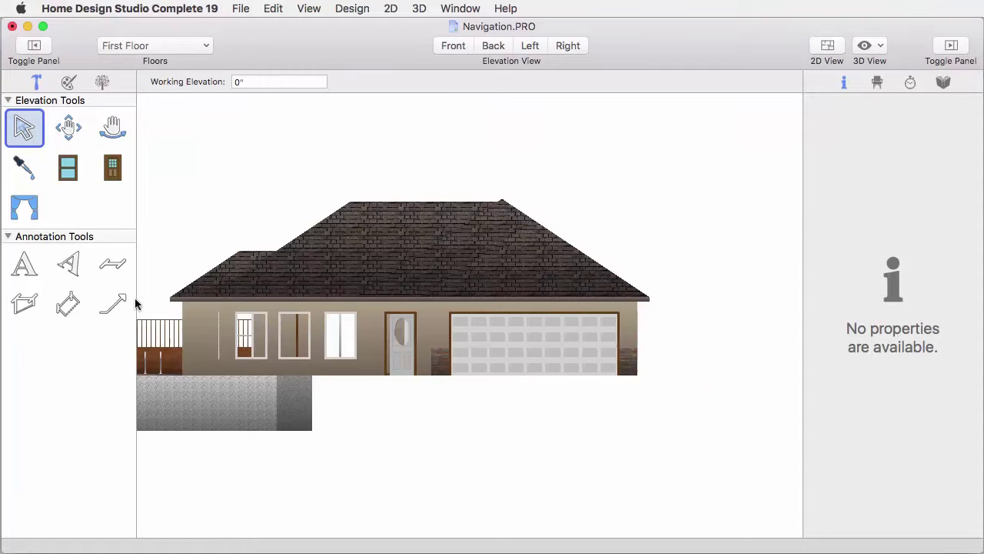
# Step: Slide the front window beside the door rightward toward it, then return to 3D Window View
pyautogui.click(344, 341)
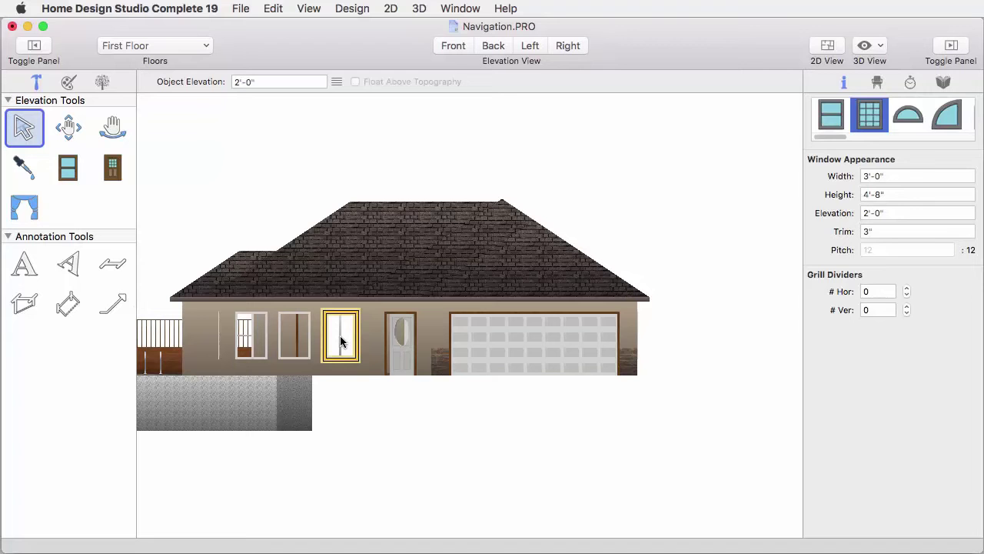
pyautogui.moveTo(342, 342); pyautogui.dragTo(358, 341)
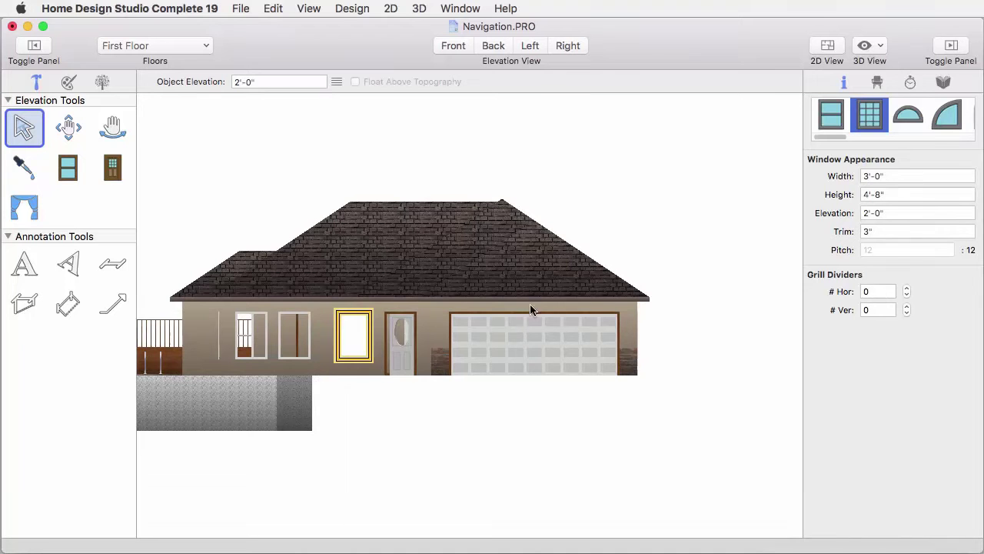
pyautogui.click(868, 46)
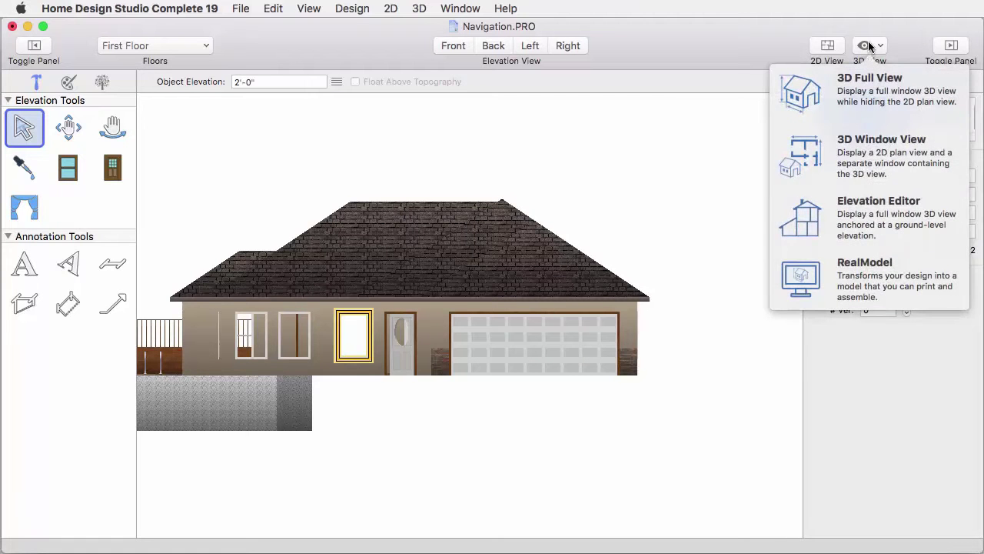
pyautogui.click(868, 146)
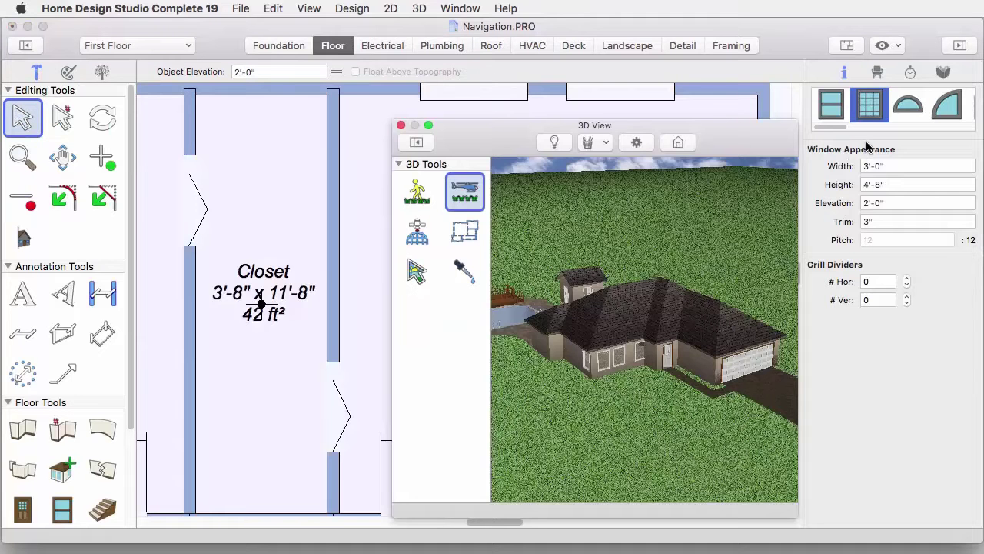